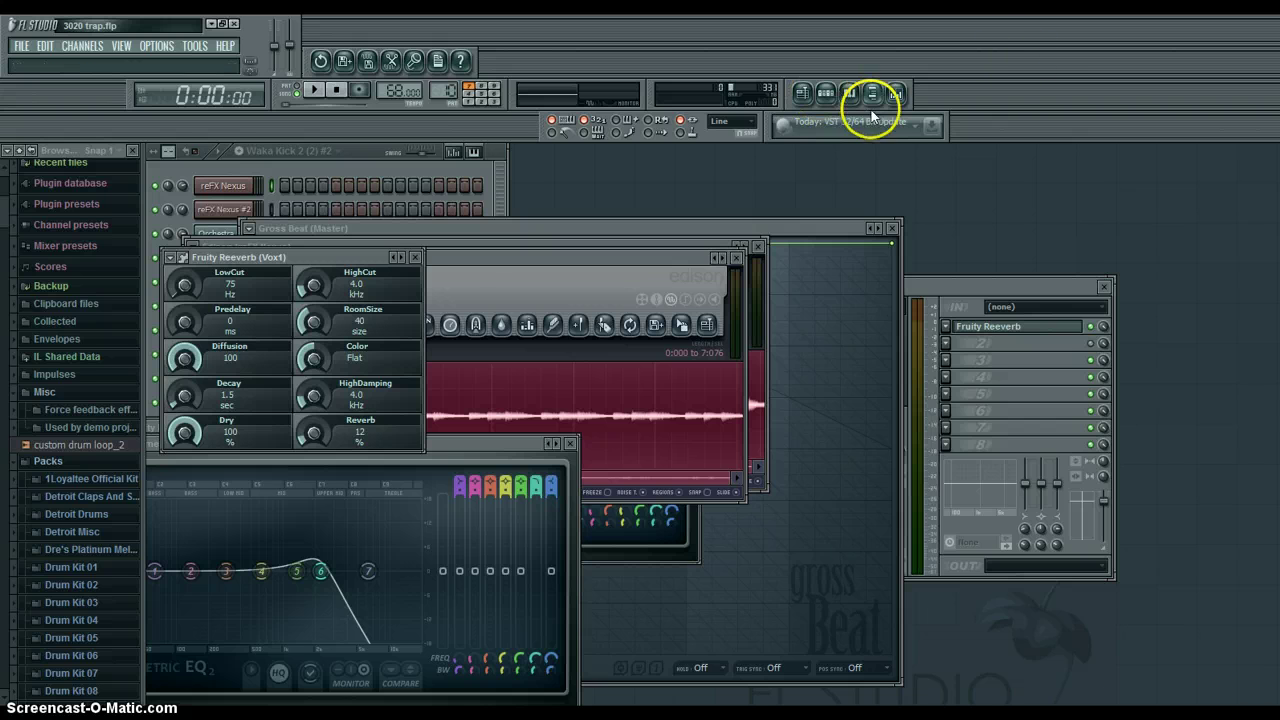
- Show the 3020 trap playlist and preview the first Dragged sample_189 #2 clip
left_click(803, 93)
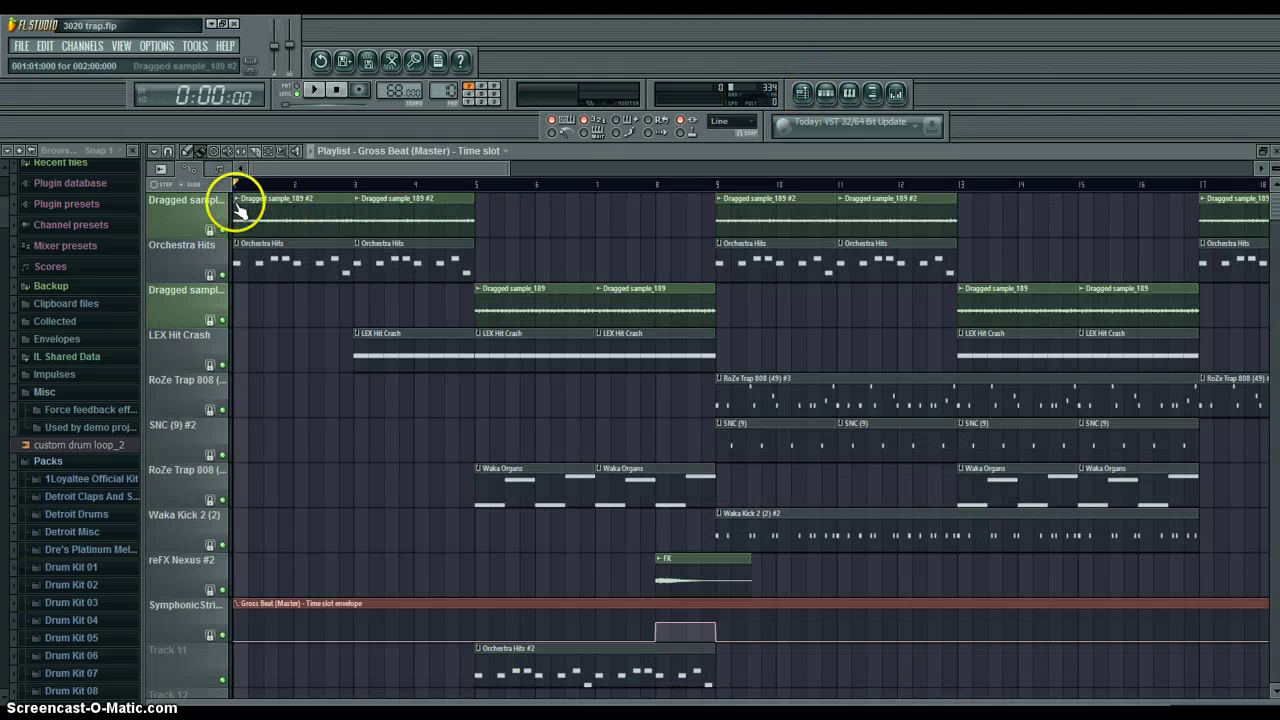
left_click(238, 201)
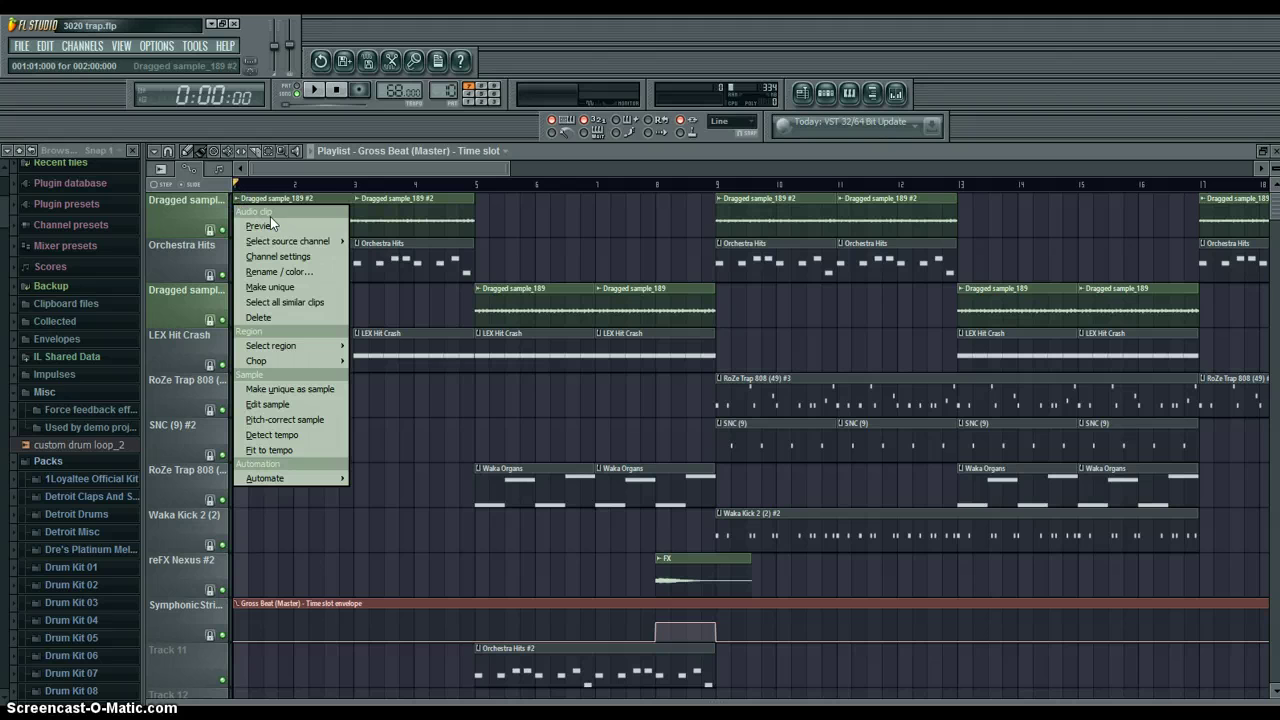
left_click(316, 218)
left_click(335, 226)
left_click(313, 234)
left_click(312, 226)
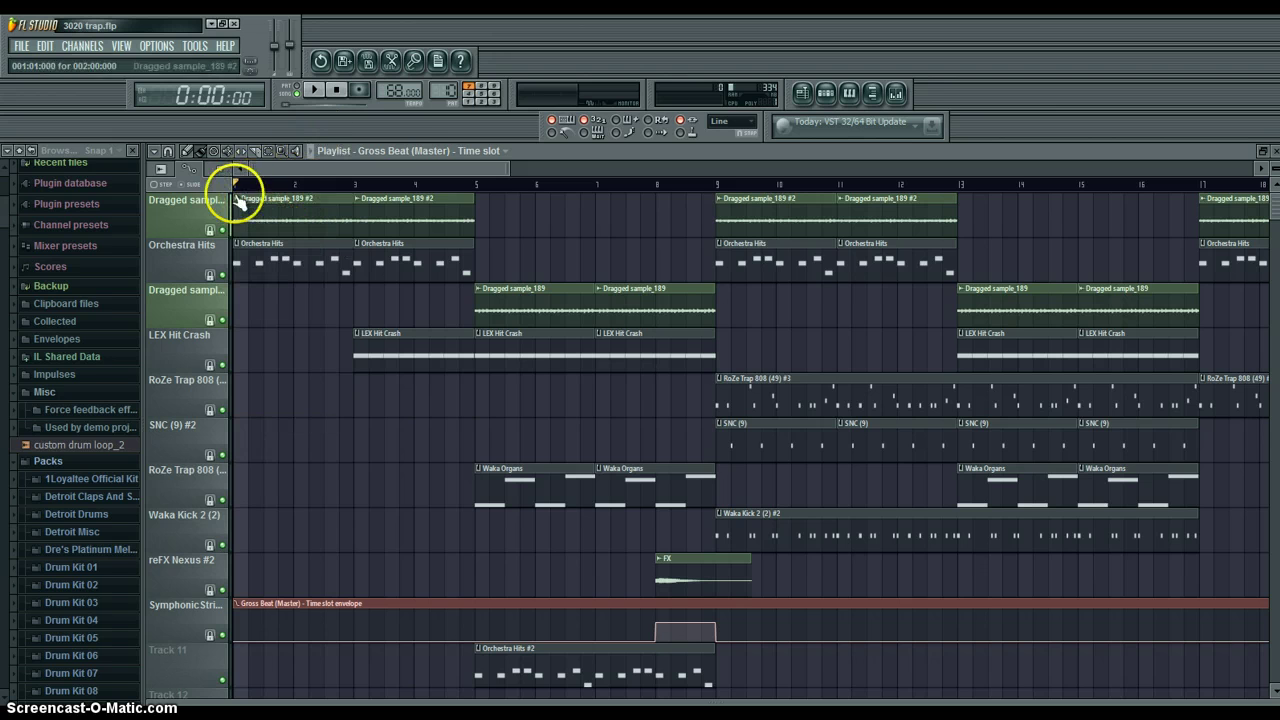
left_click(240, 200)
left_click(247, 226)
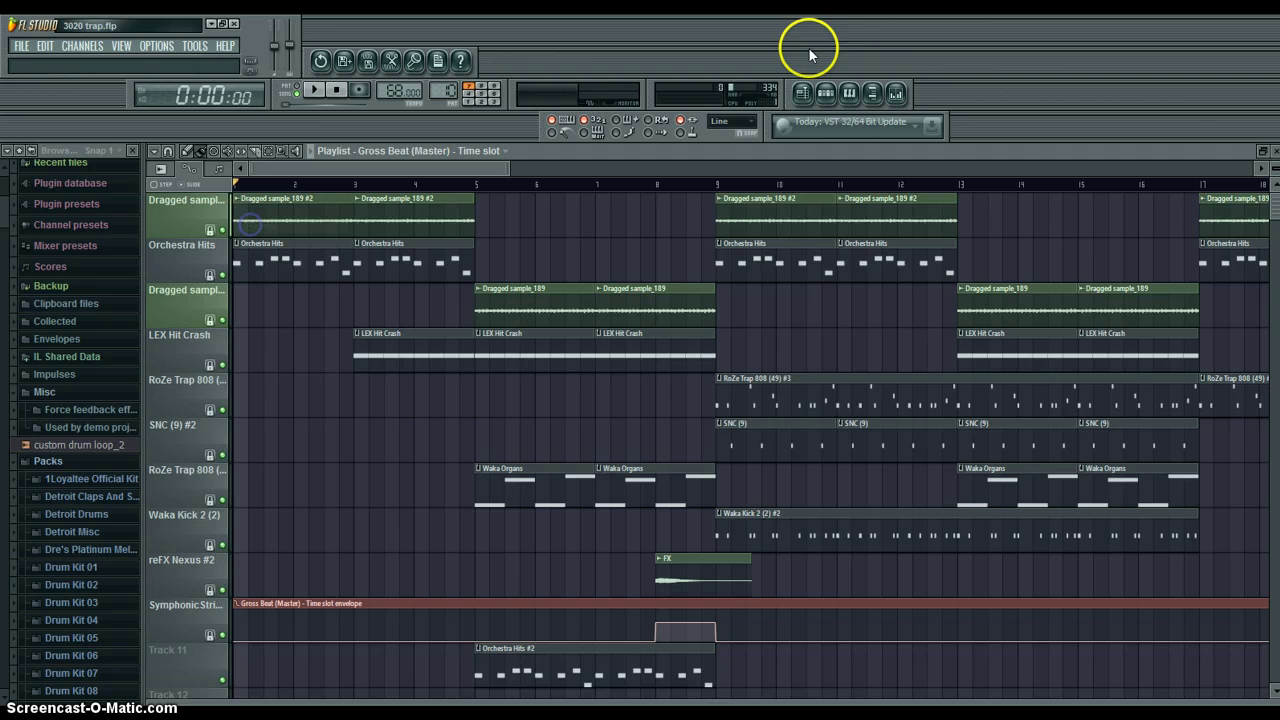
- Switch the audio output device from ASIO4ALL to Speakers/Headphones in the audio settings
left_click(155, 45)
left_click(177, 91)
left_click(348, 137)
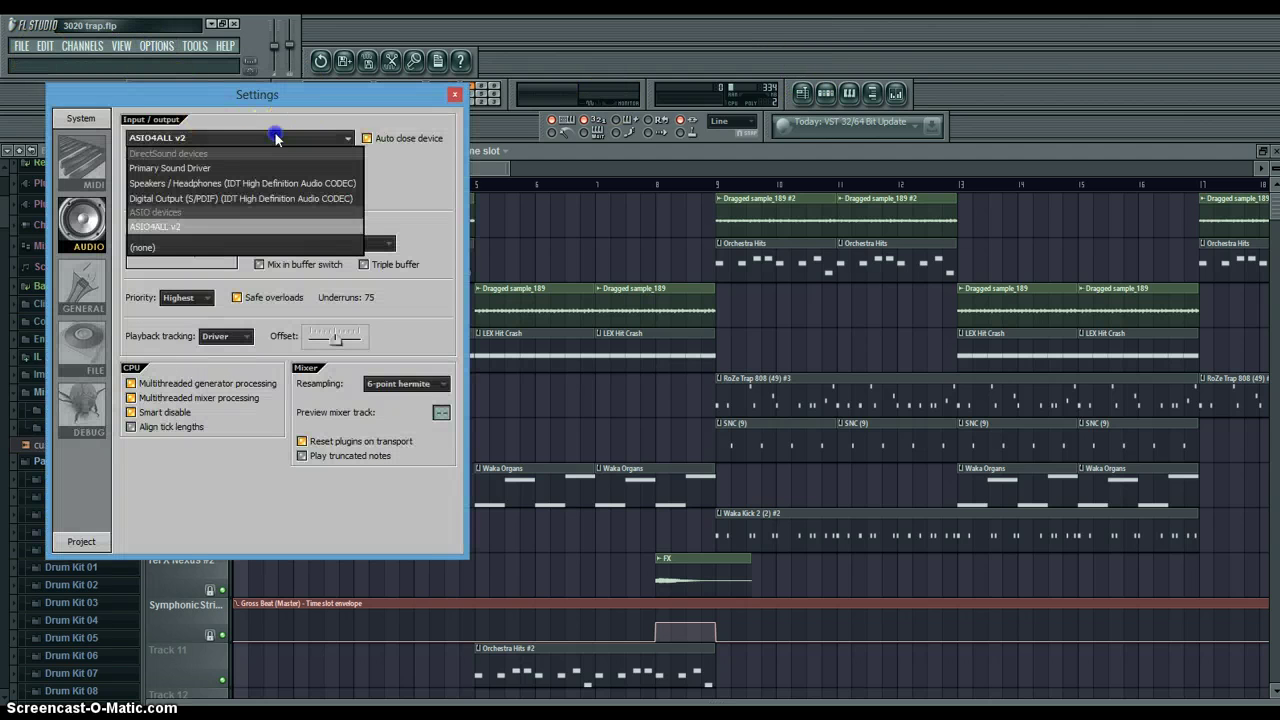
left_click(298, 193)
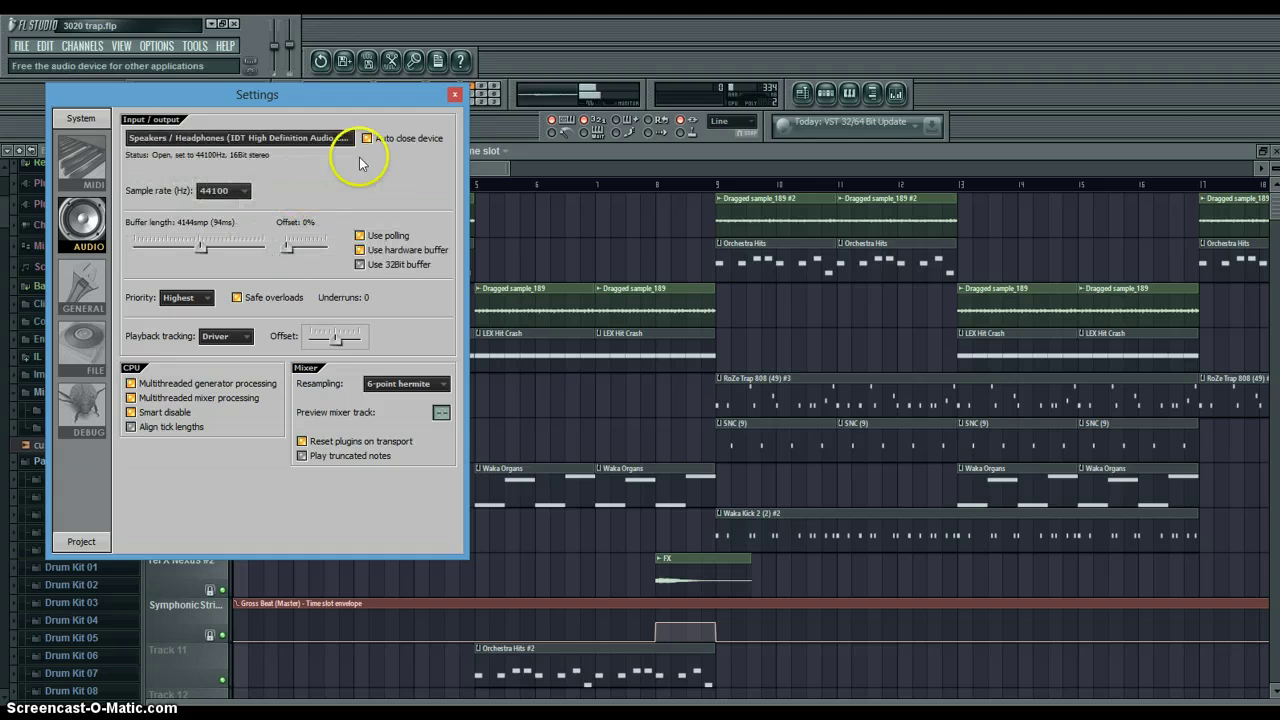
left_click(455, 94)
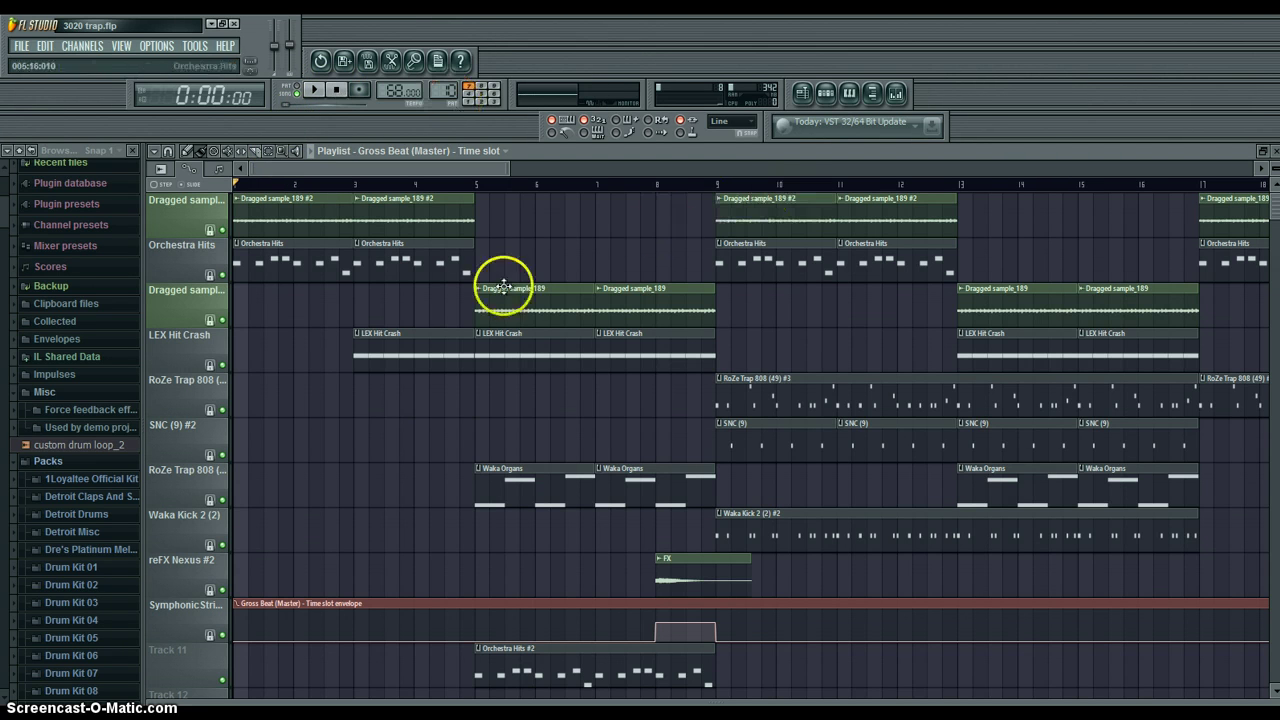
- Preview the Dragged sample_189 clip at bar 5, then drag near the first Orchestra Hits clip
right_click(479, 289)
left_click(506, 317)
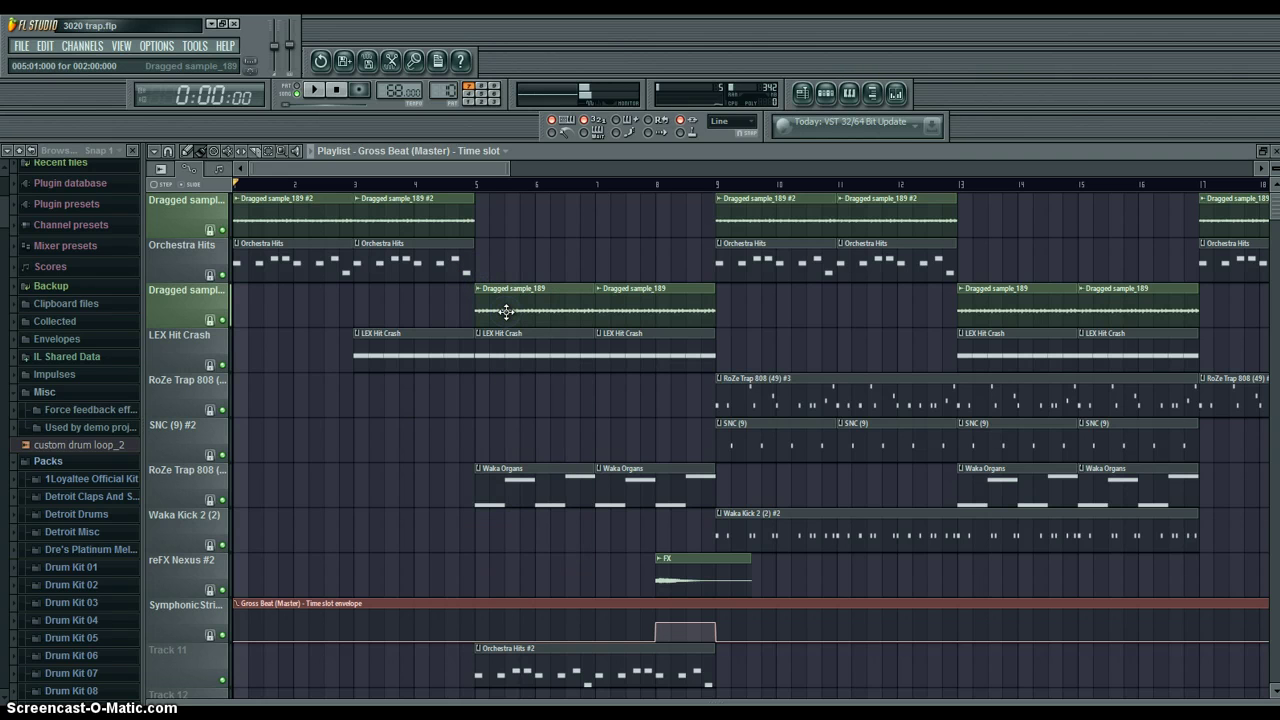
left_click_drag(306, 252, 238, 255)
- Preview the first Orchestra Hits clip, then stop playback
right_click(240, 253)
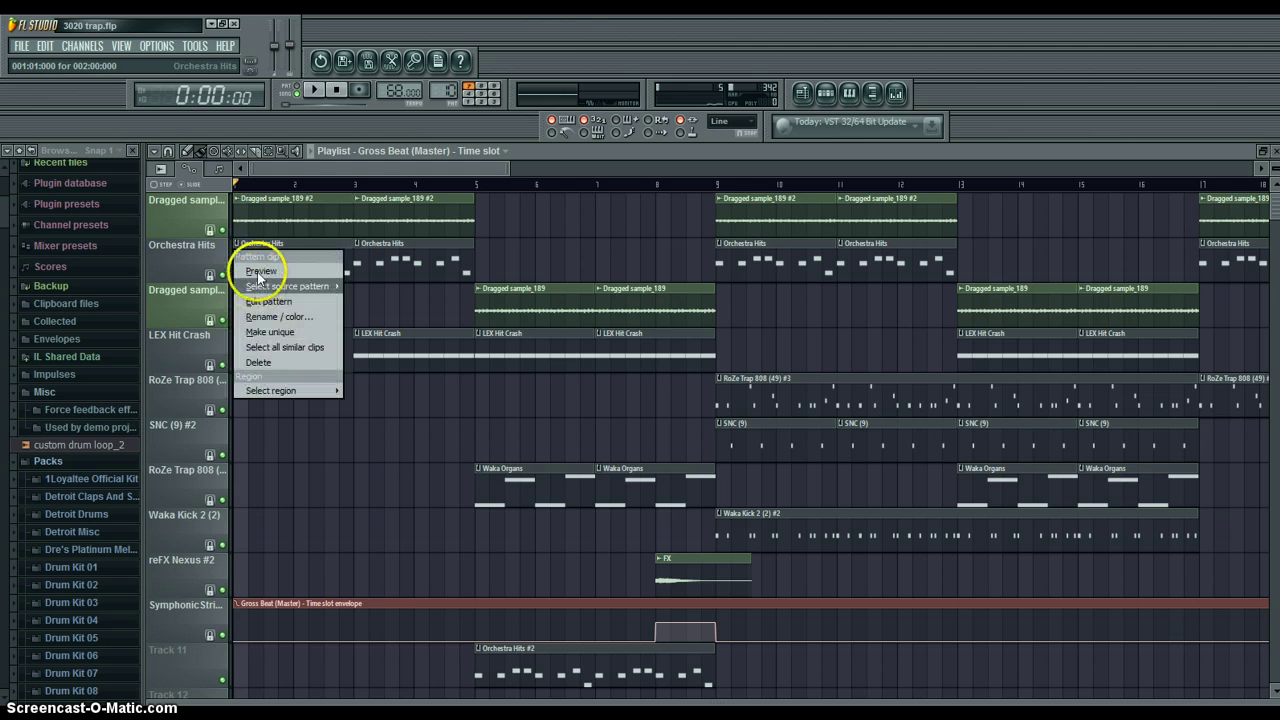
left_click(259, 272)
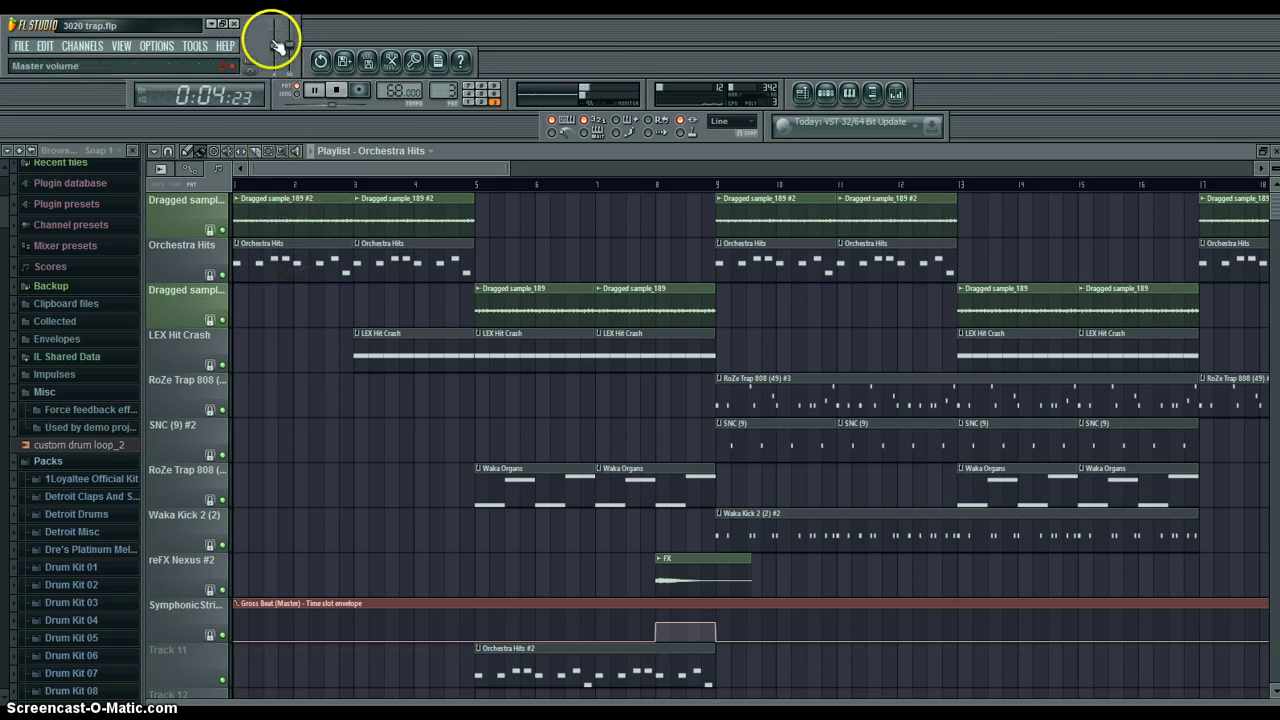
left_click(336, 91)
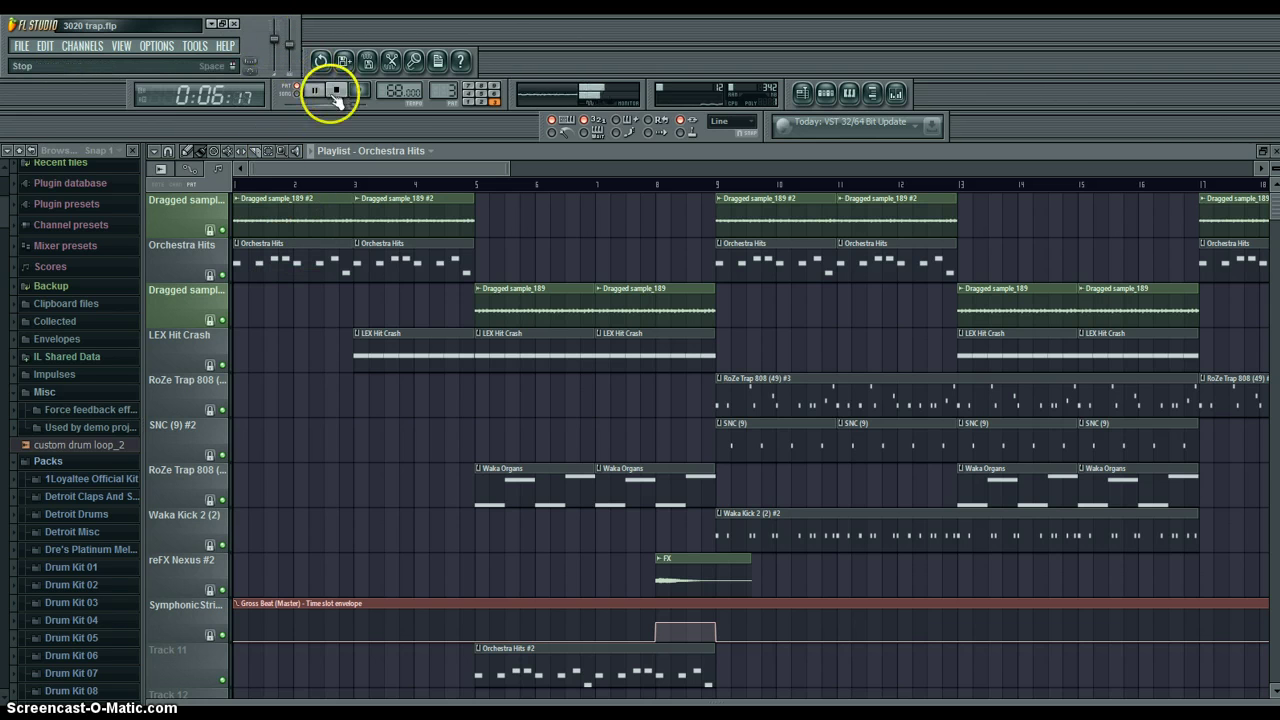
key("space")
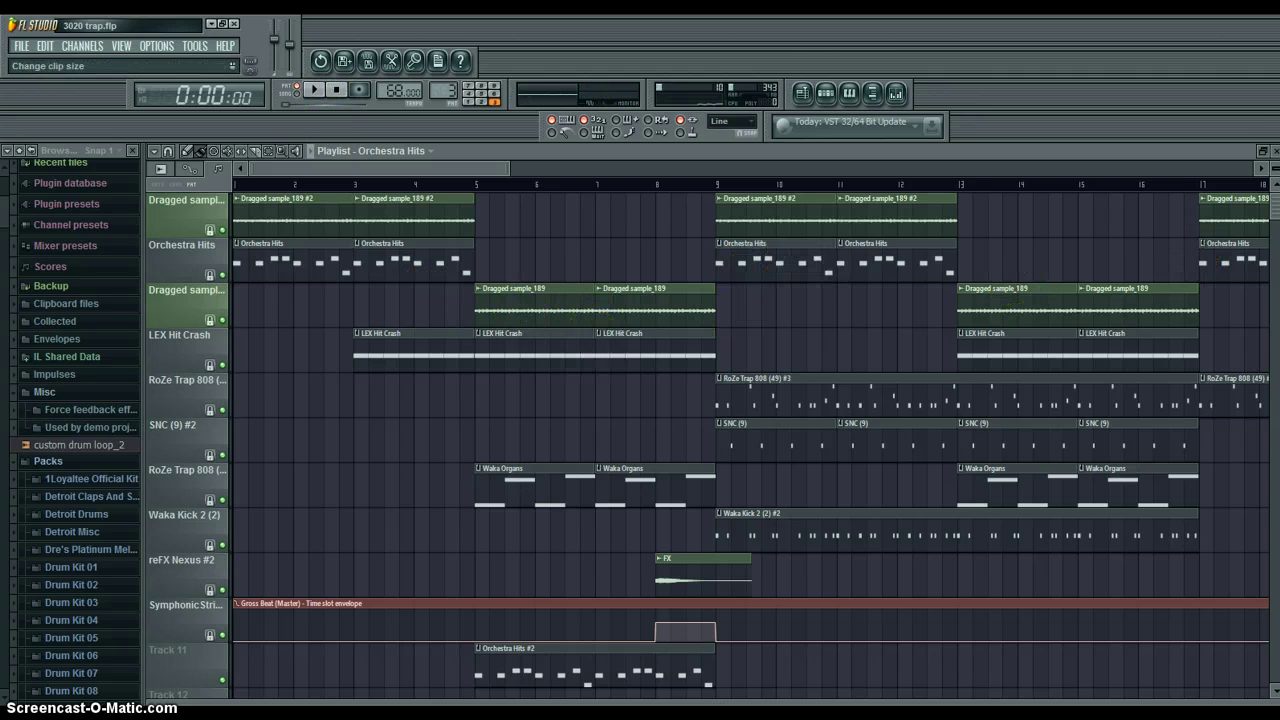
- Close the playlist and select the Orchestra Hits pattern and channel
left_click(1275, 152)
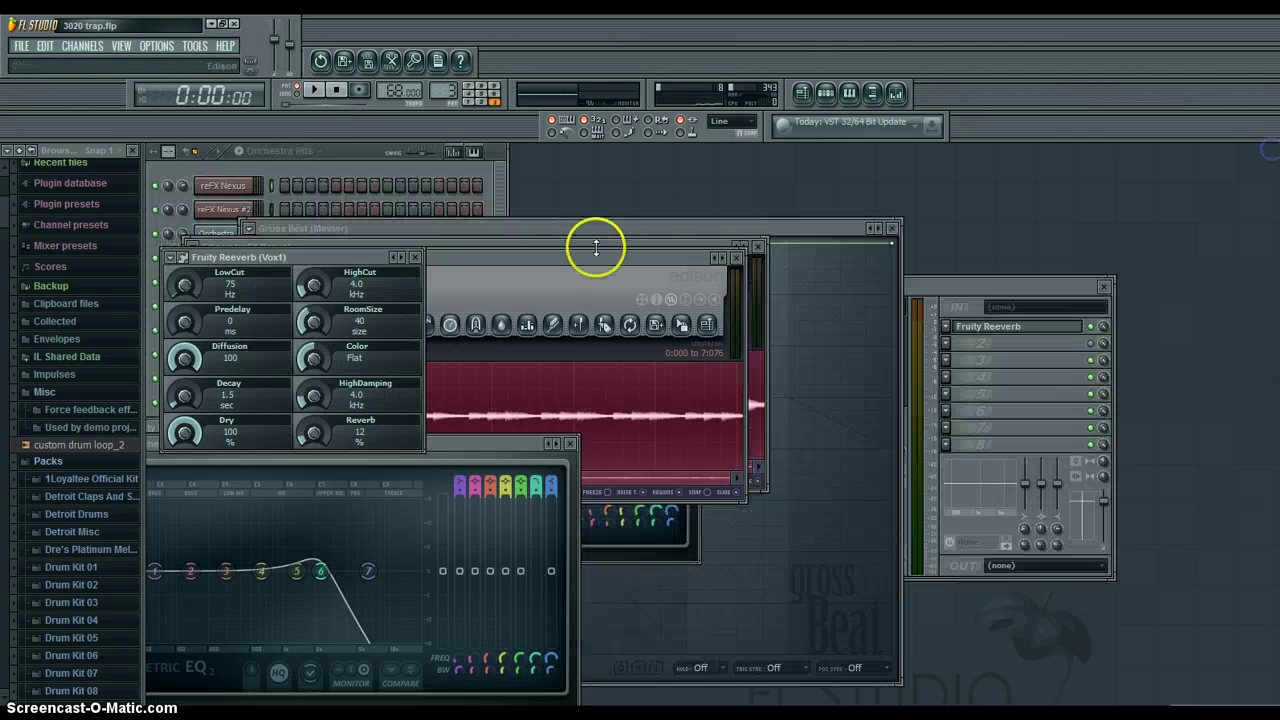
left_click(290, 152)
left_click(312, 160)
left_click(243, 233)
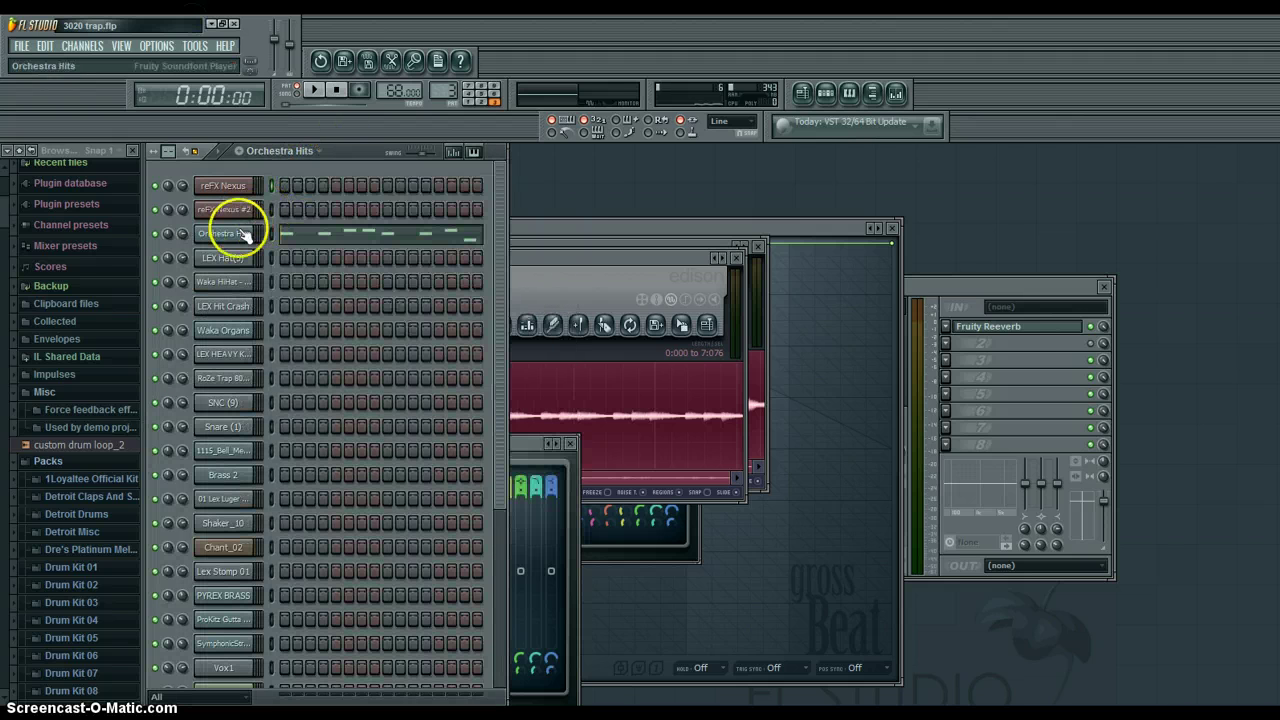
- Bring up the Orchestra Hits mixer track and open its Fruity Parametric EQ 2
left_click(1020, 314)
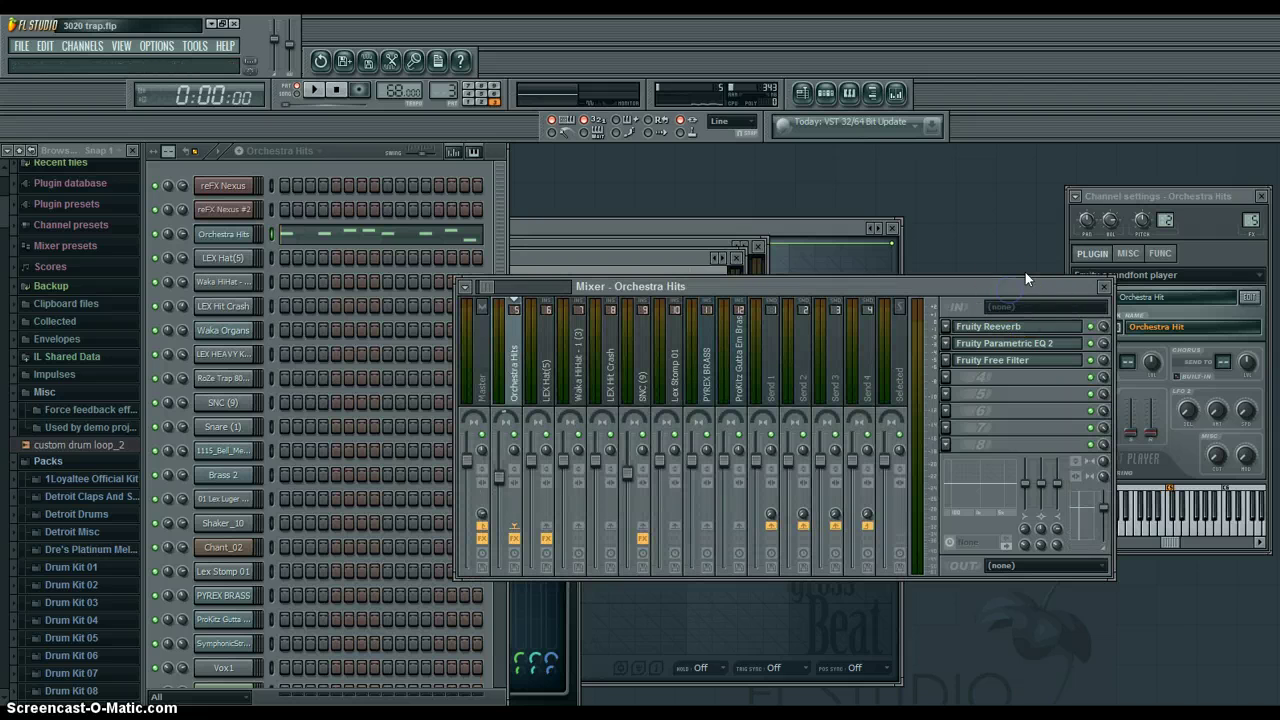
left_click(1036, 358)
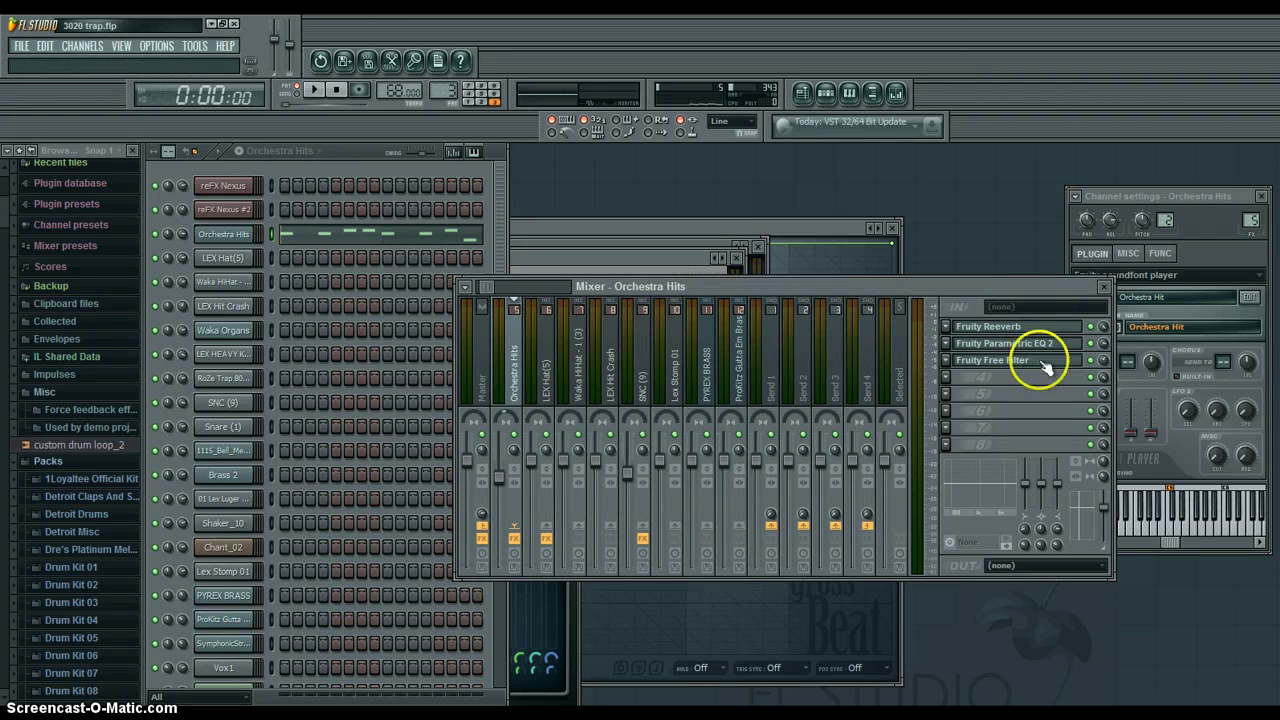
left_click(1018, 344)
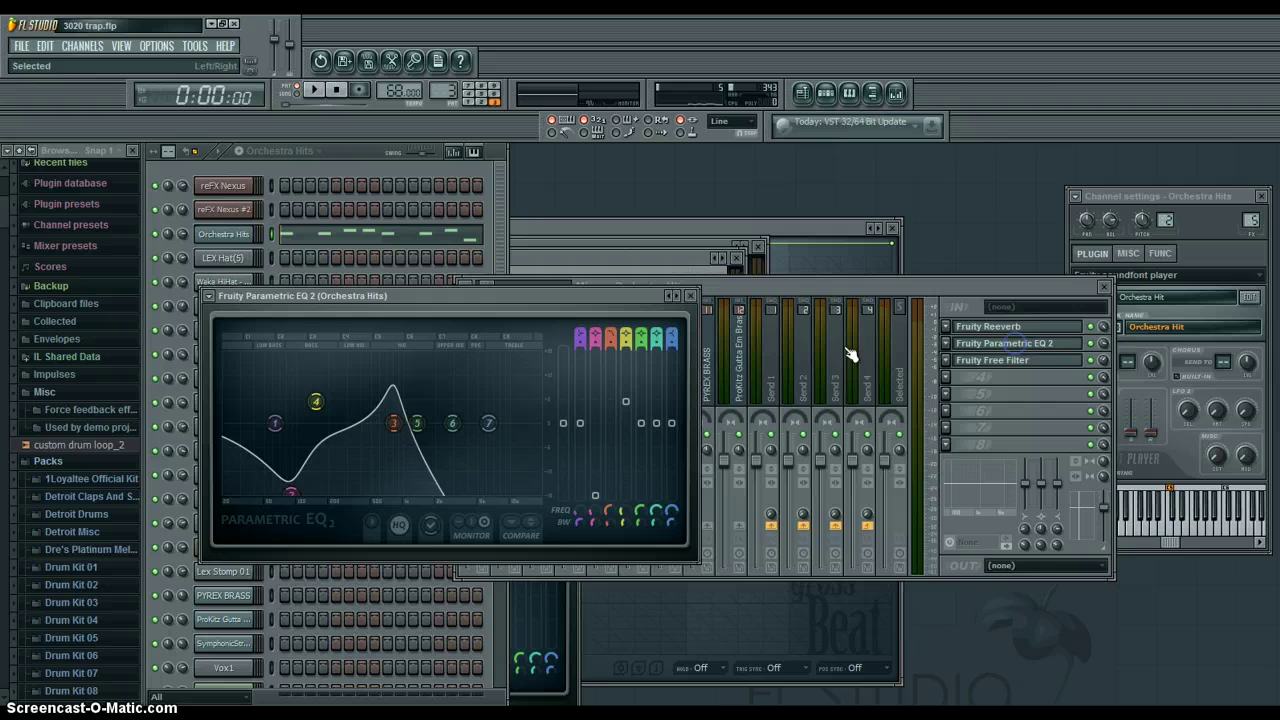
mouse_move(416, 423)
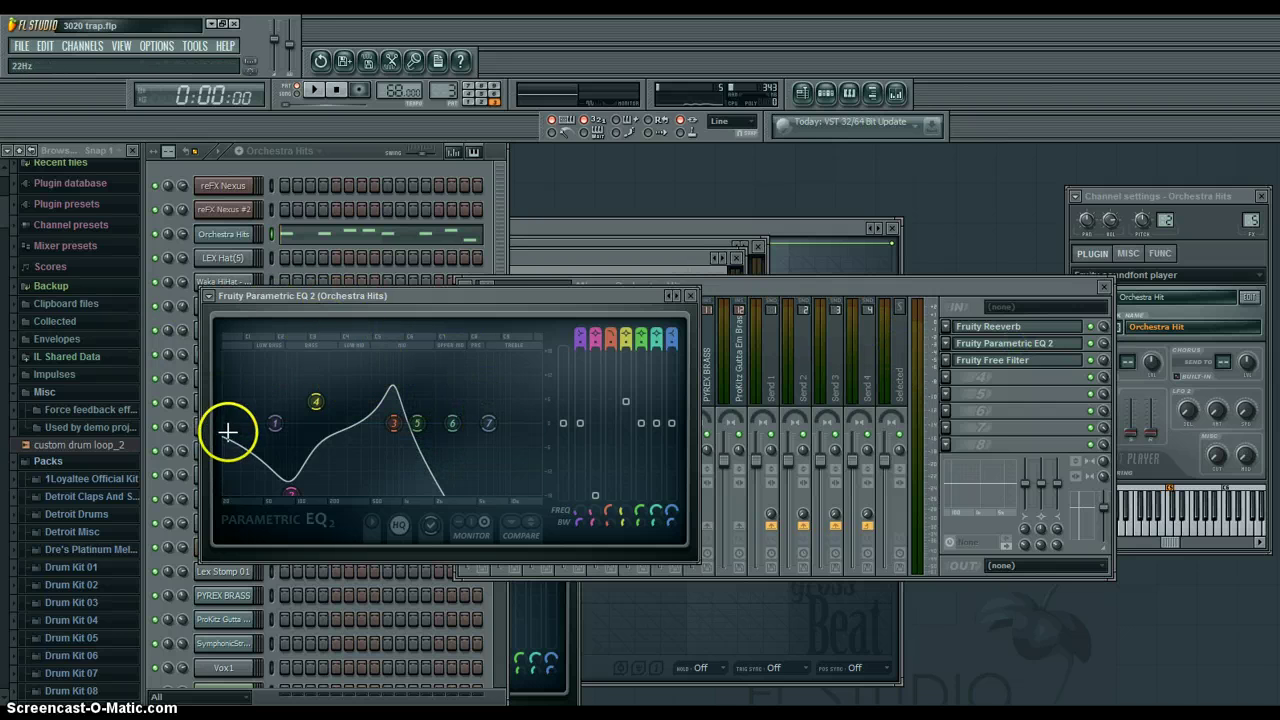
- Pull Parametric EQ 2 band 2 to the bottom, then play the pattern twice to hear it
left_click_drag(268, 490, 292, 493)
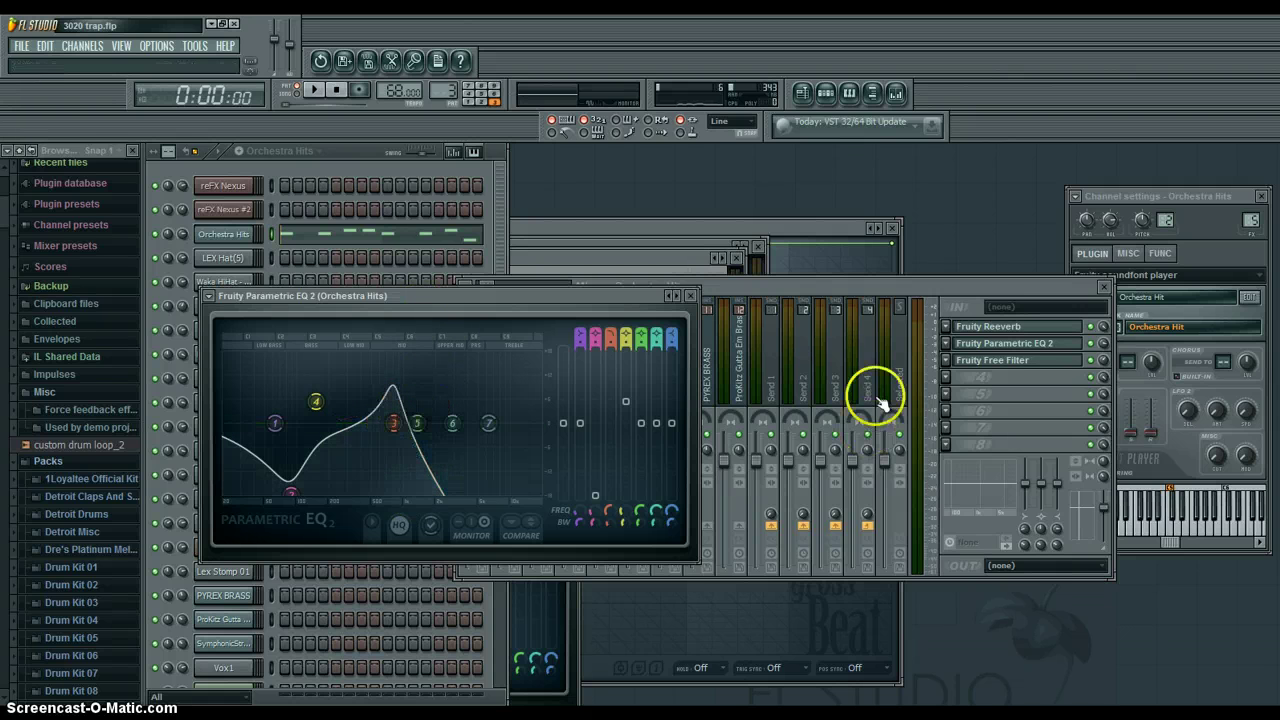
left_click(879, 292)
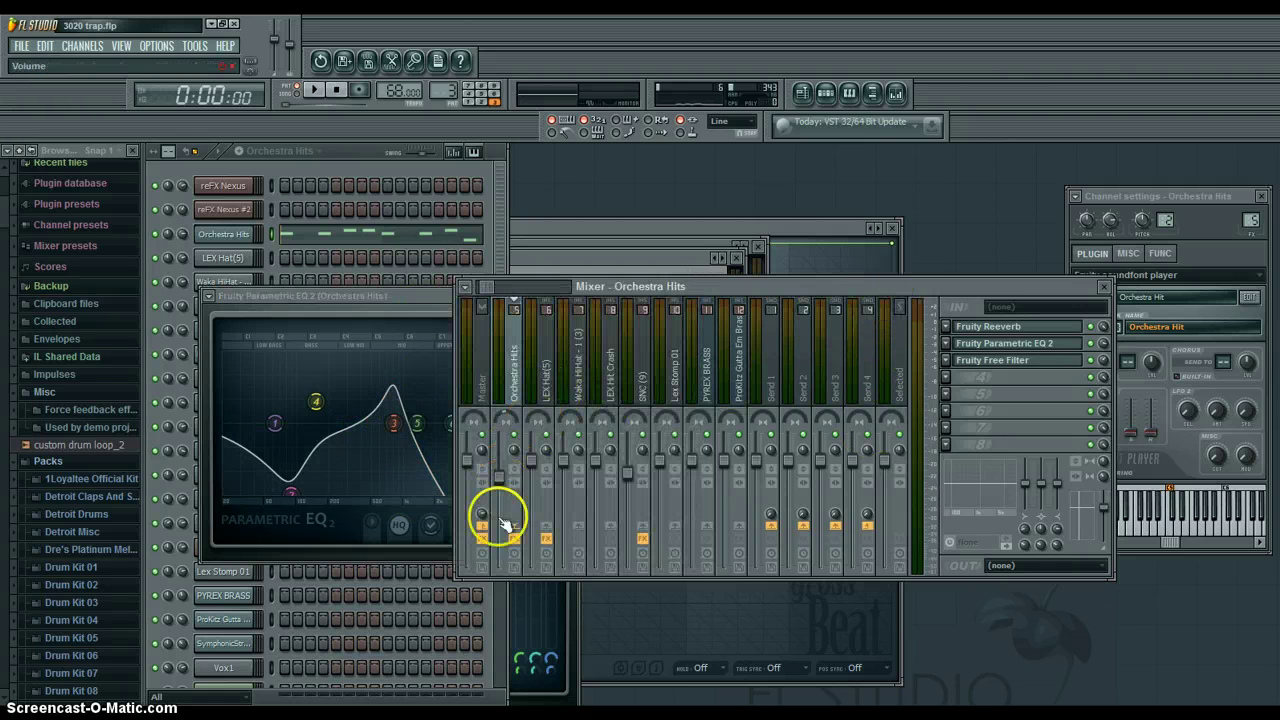
left_click(314, 90)
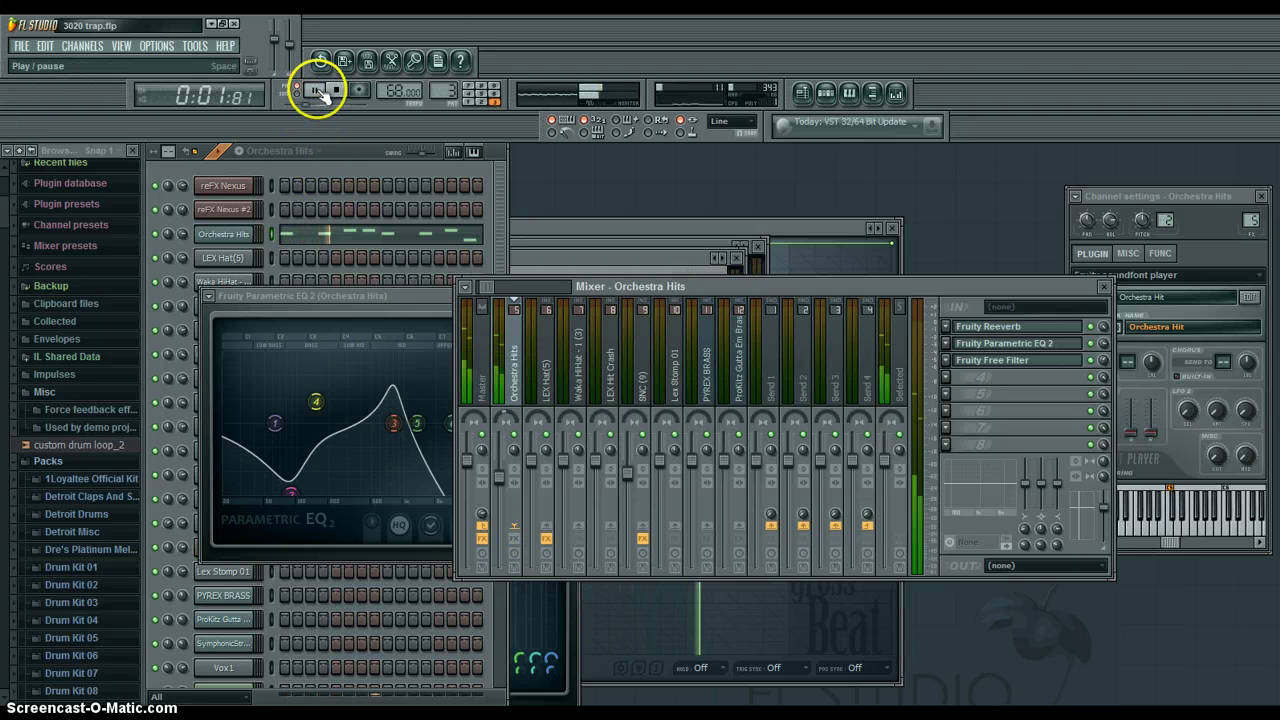
left_click(336, 92)
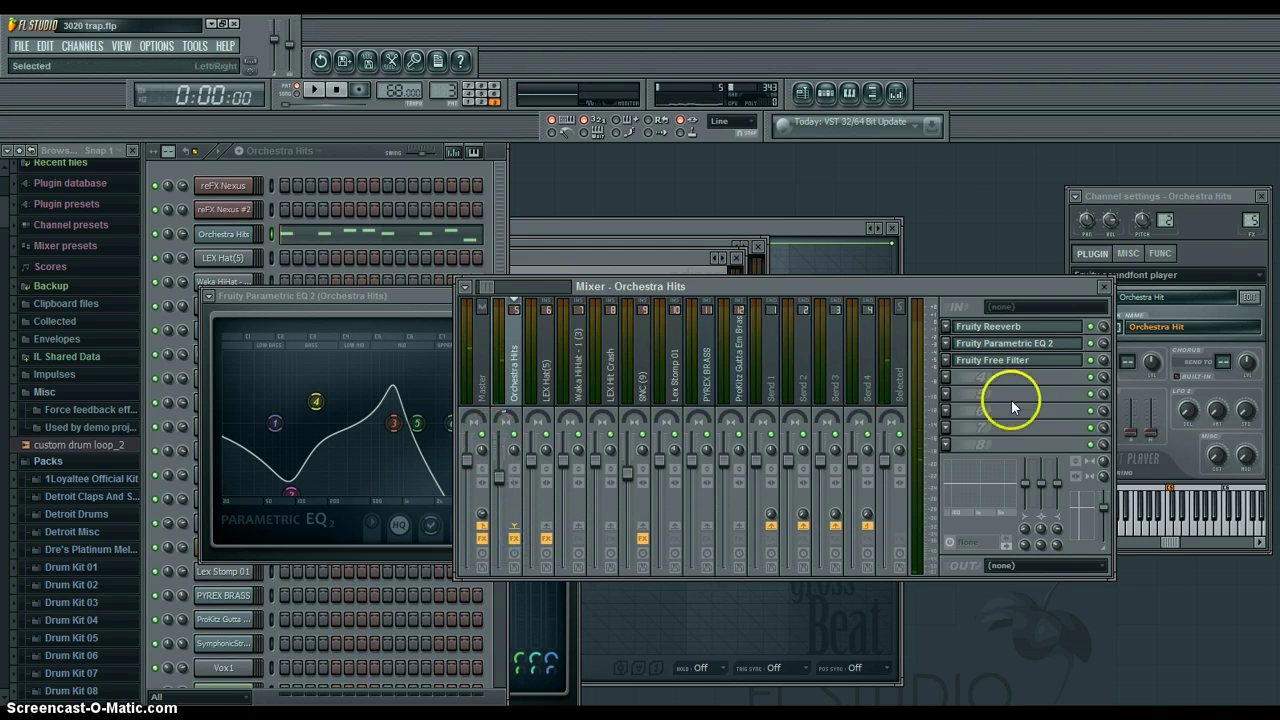
left_click(316, 90)
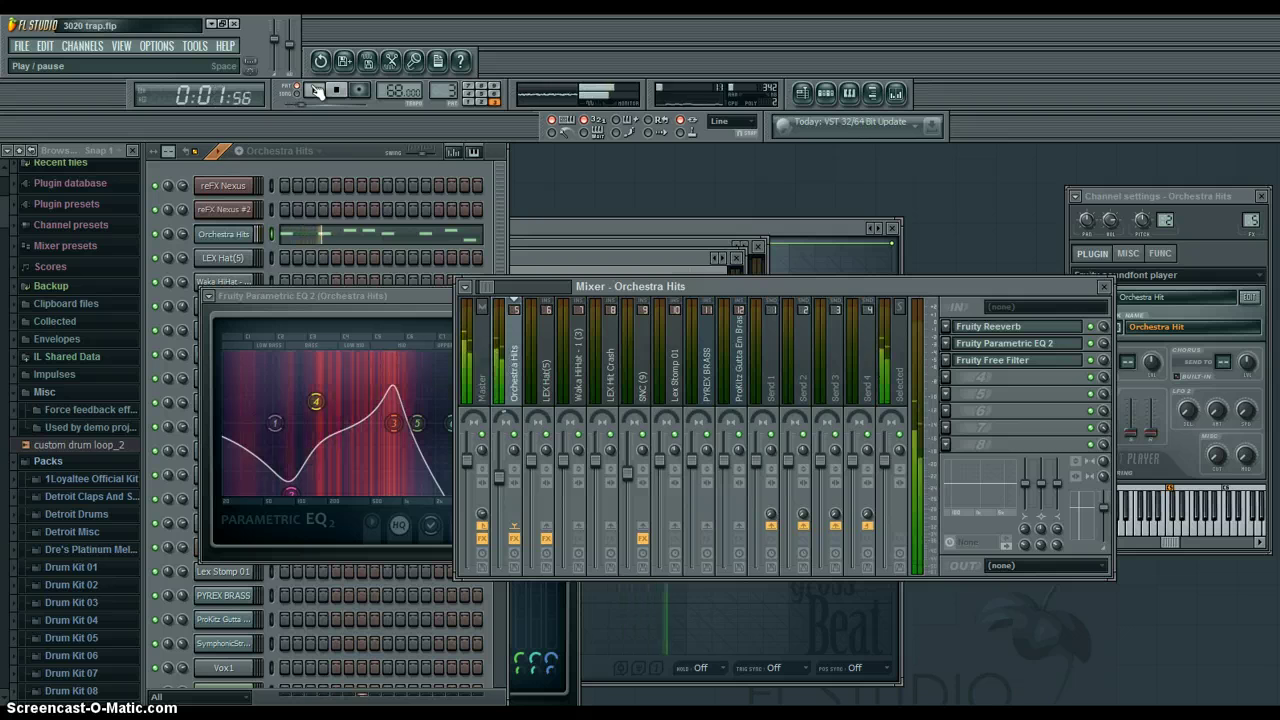
left_click(336, 91)
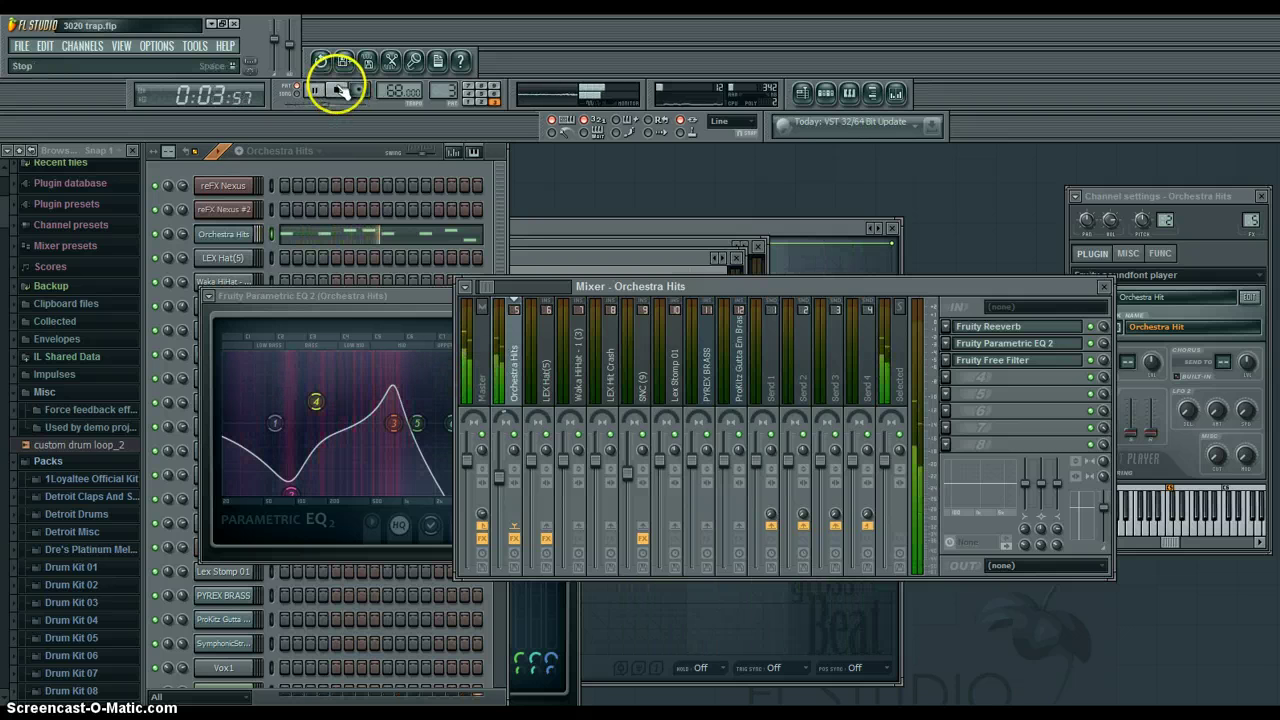
left_click(340, 93)
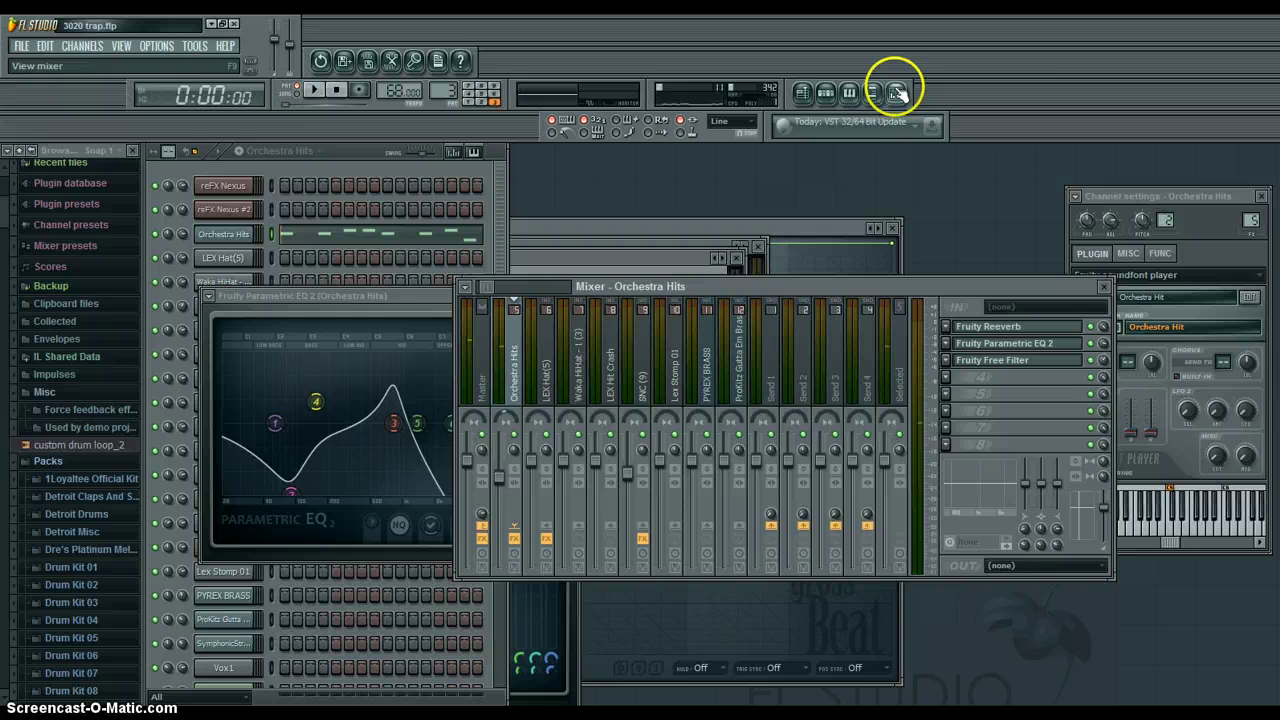
left_click(802, 93)
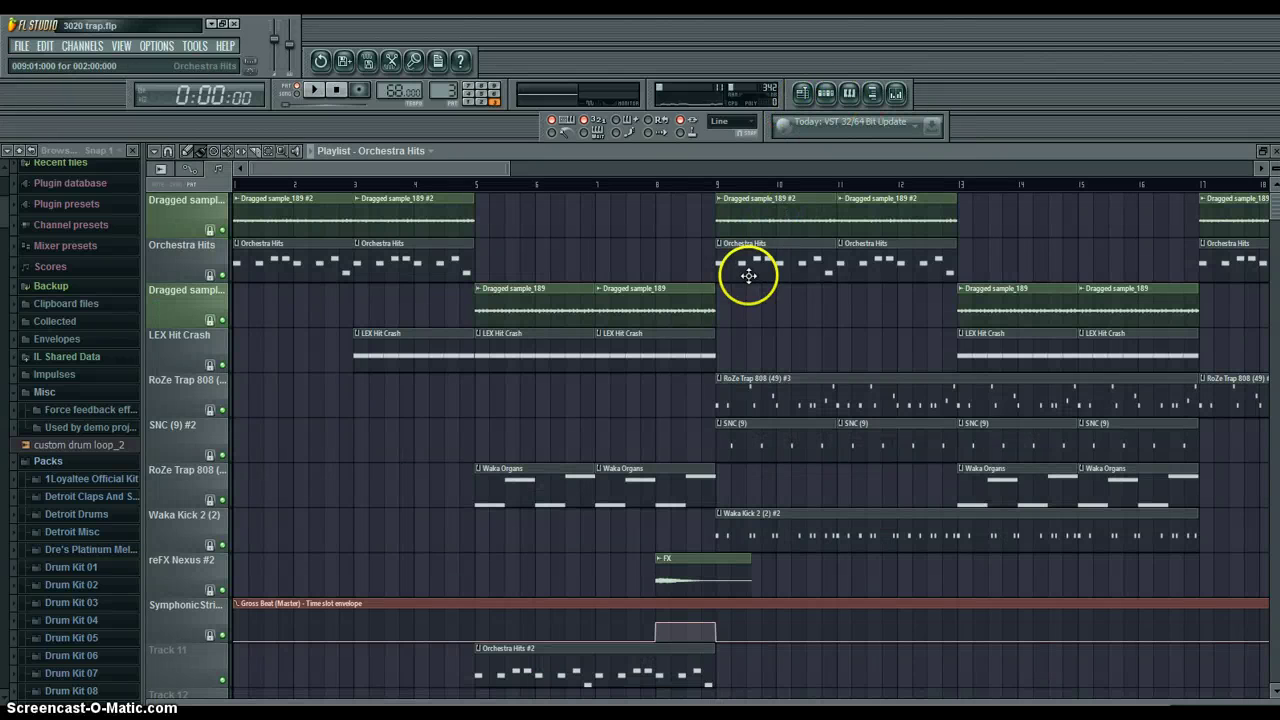
right_click(474, 469)
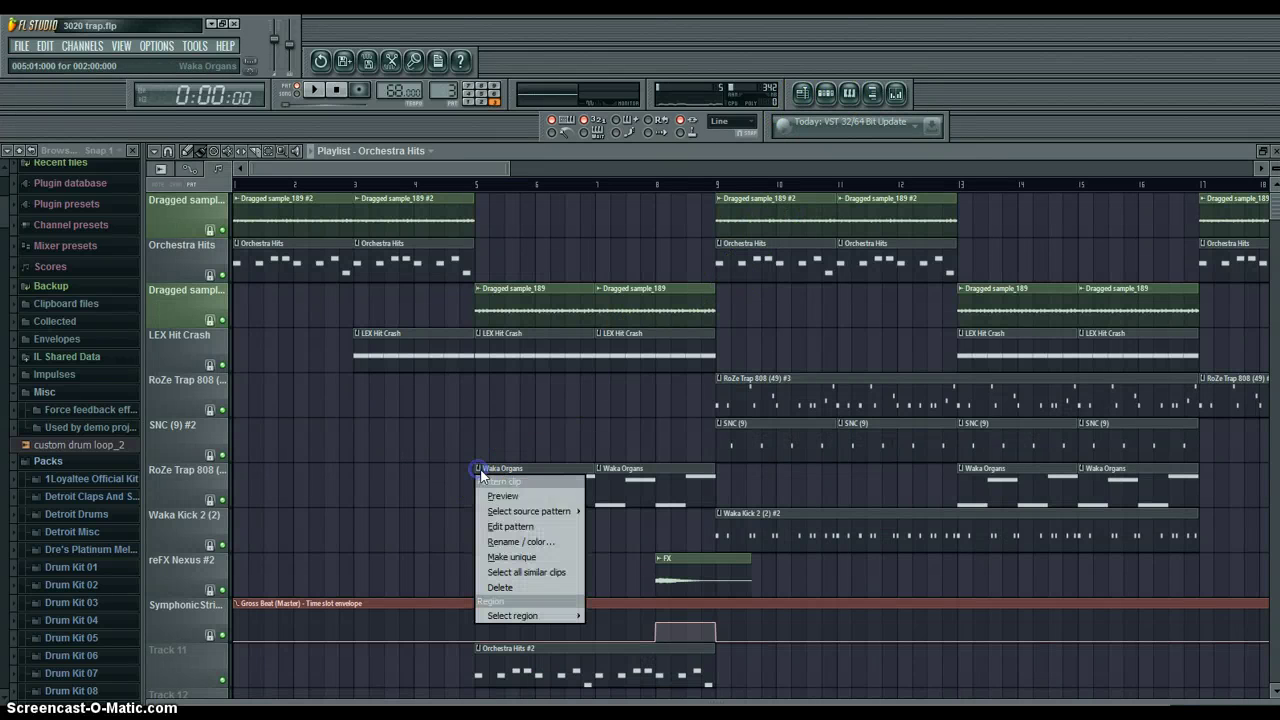
left_click(503, 497)
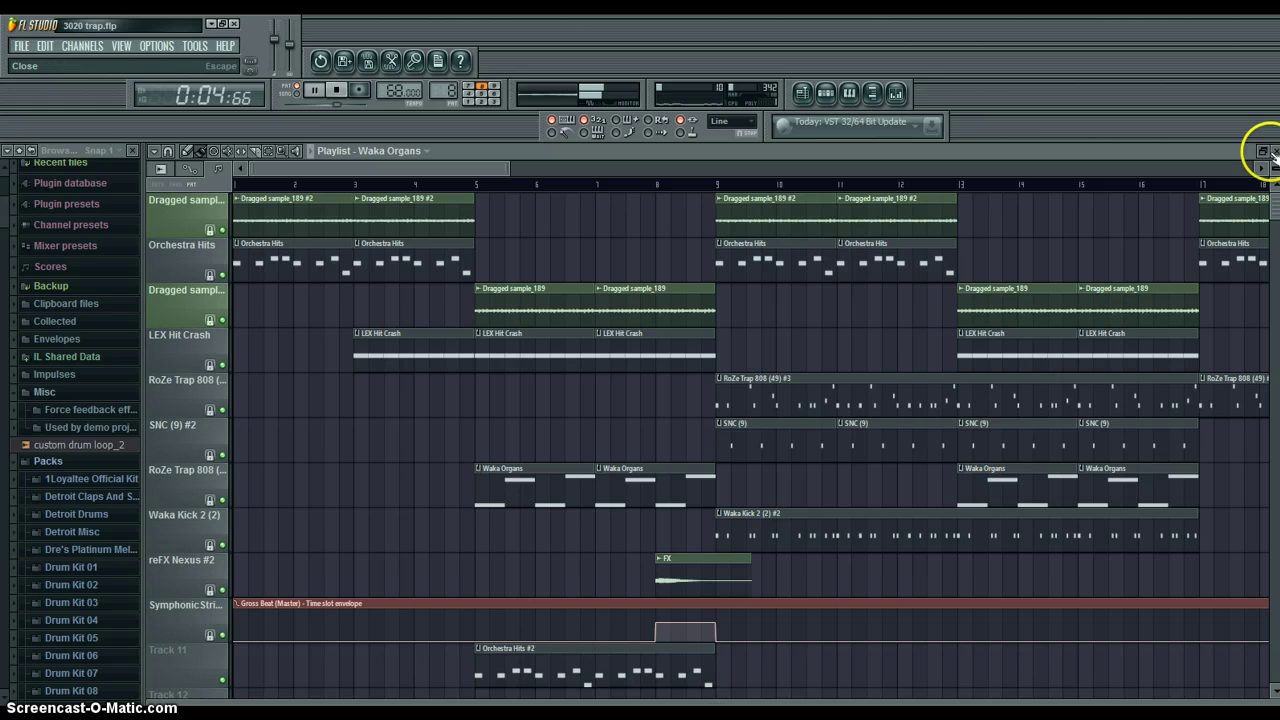
left_click(336, 91)
- Close the playlist and turn on portamento for the Waka Organs channel
left_click(1273, 152)
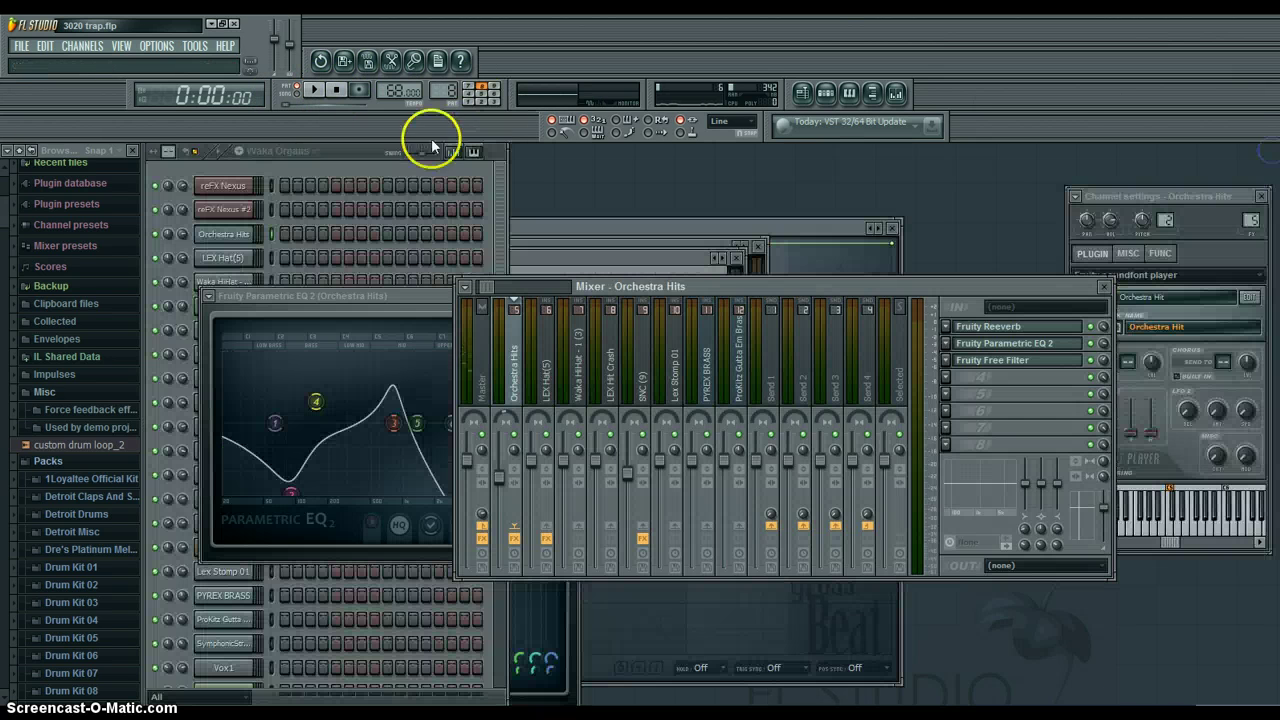
left_click(320, 180)
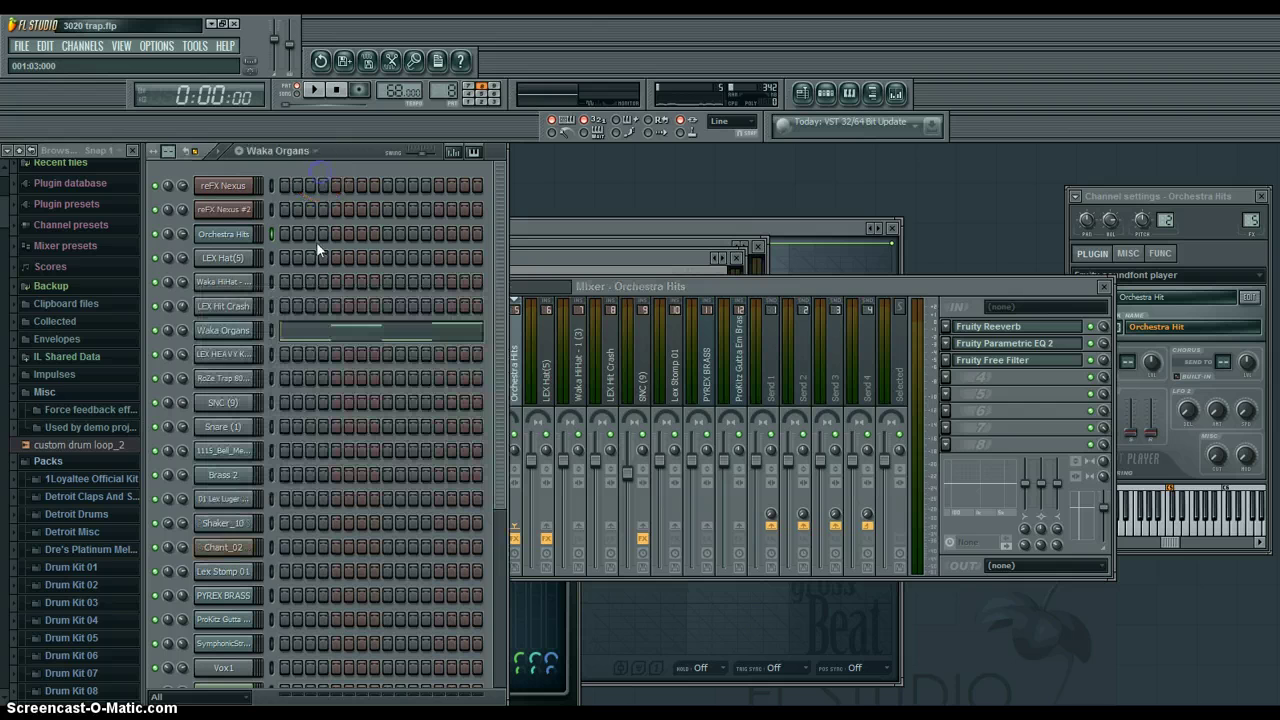
left_click(223, 330)
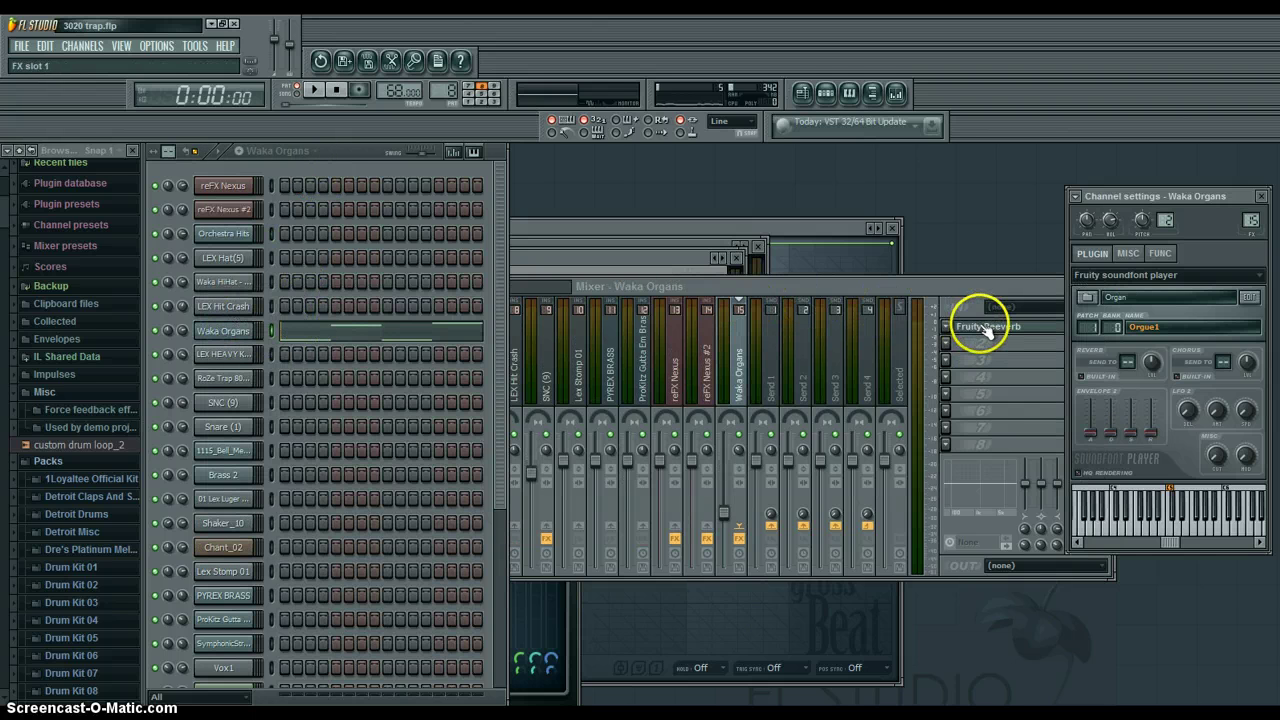
left_click(1128, 254)
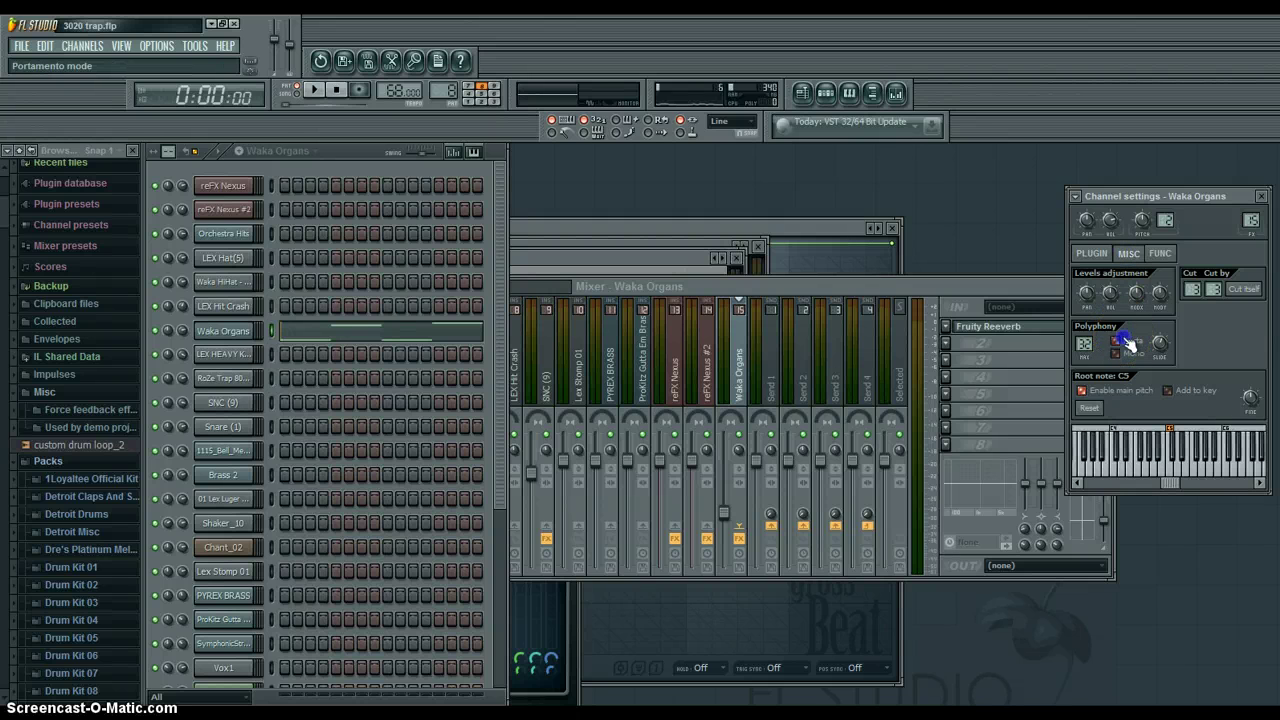
- Play the Waka Organs pattern twice to audition the portamento glide
left_click(314, 90)
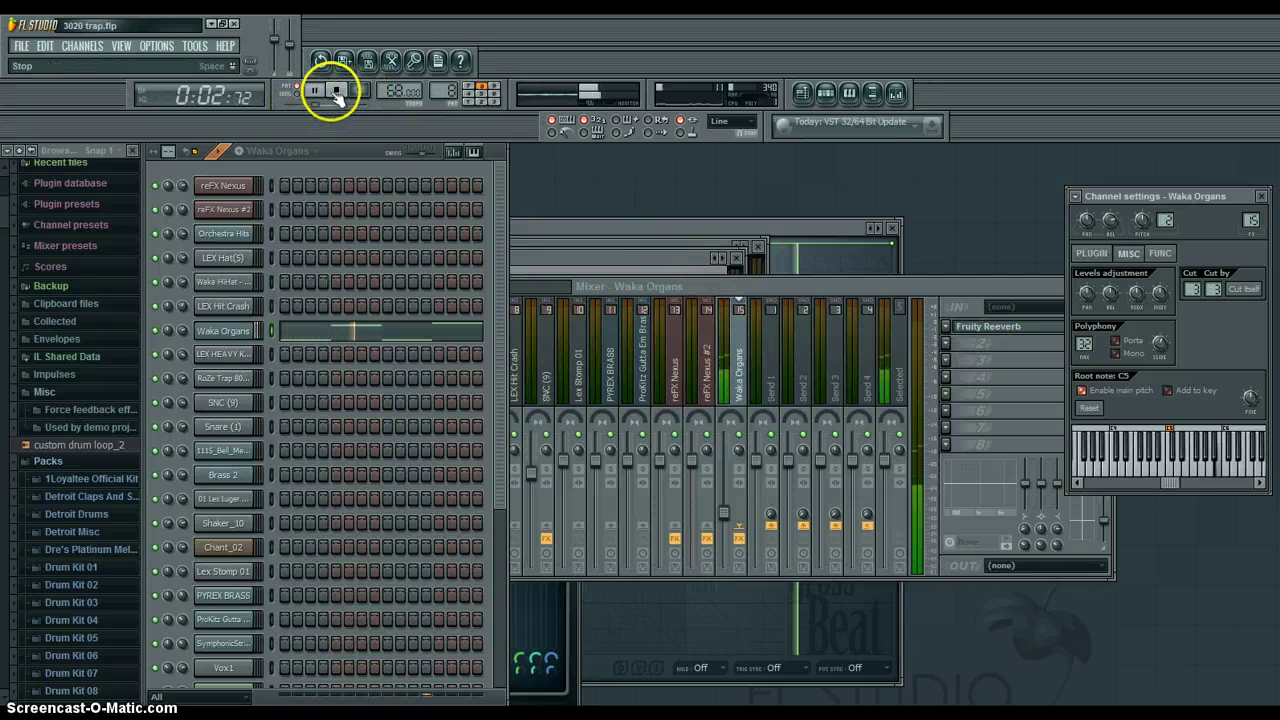
left_click(336, 90)
left_click(1115, 340)
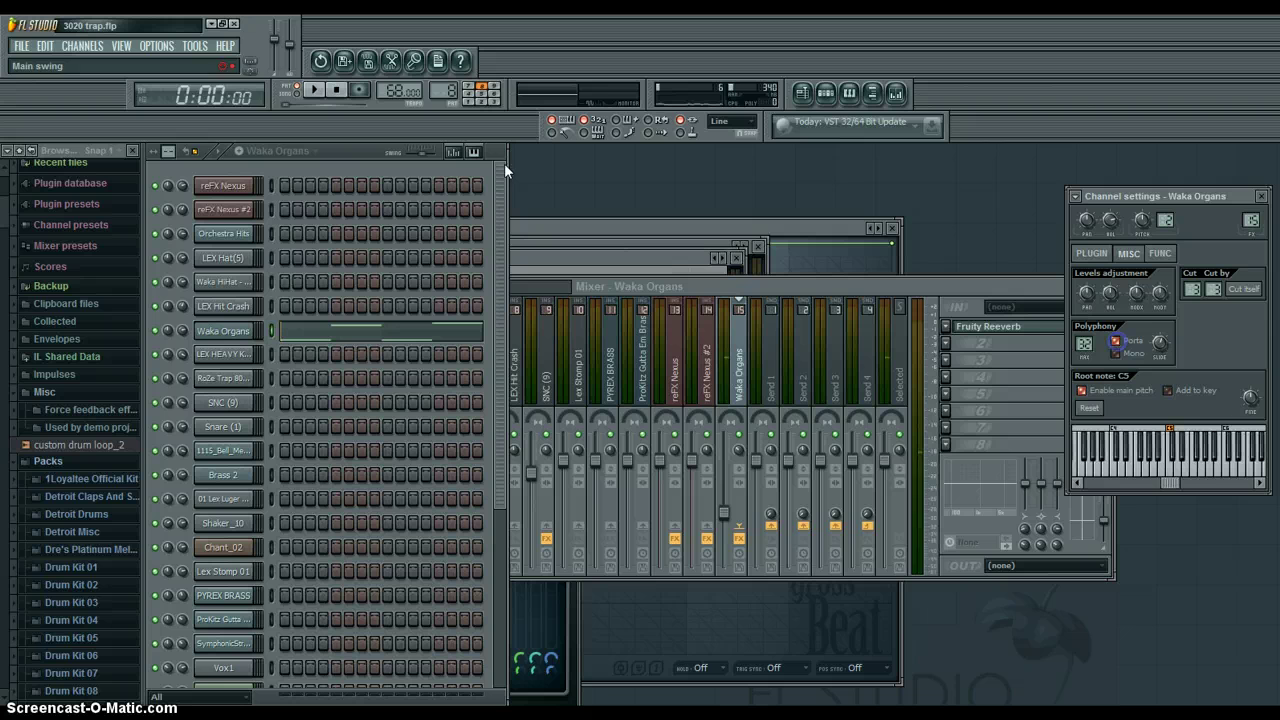
left_click(314, 90)
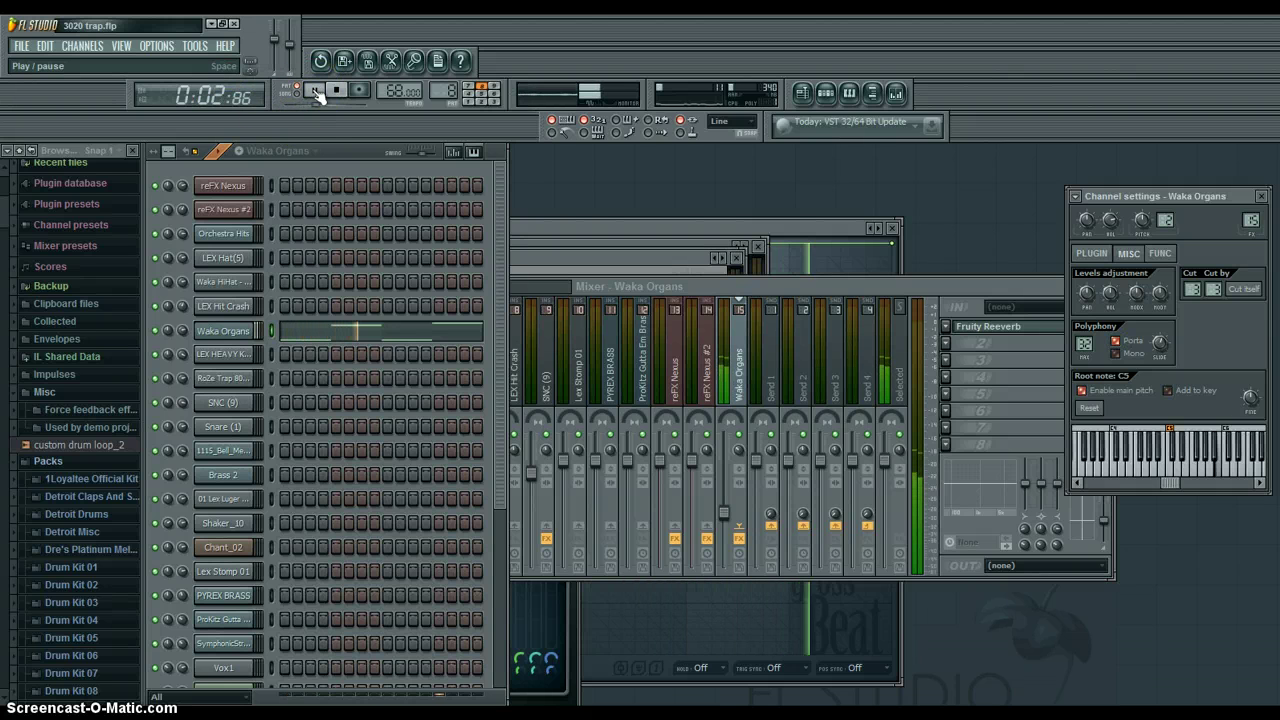
left_click(336, 90)
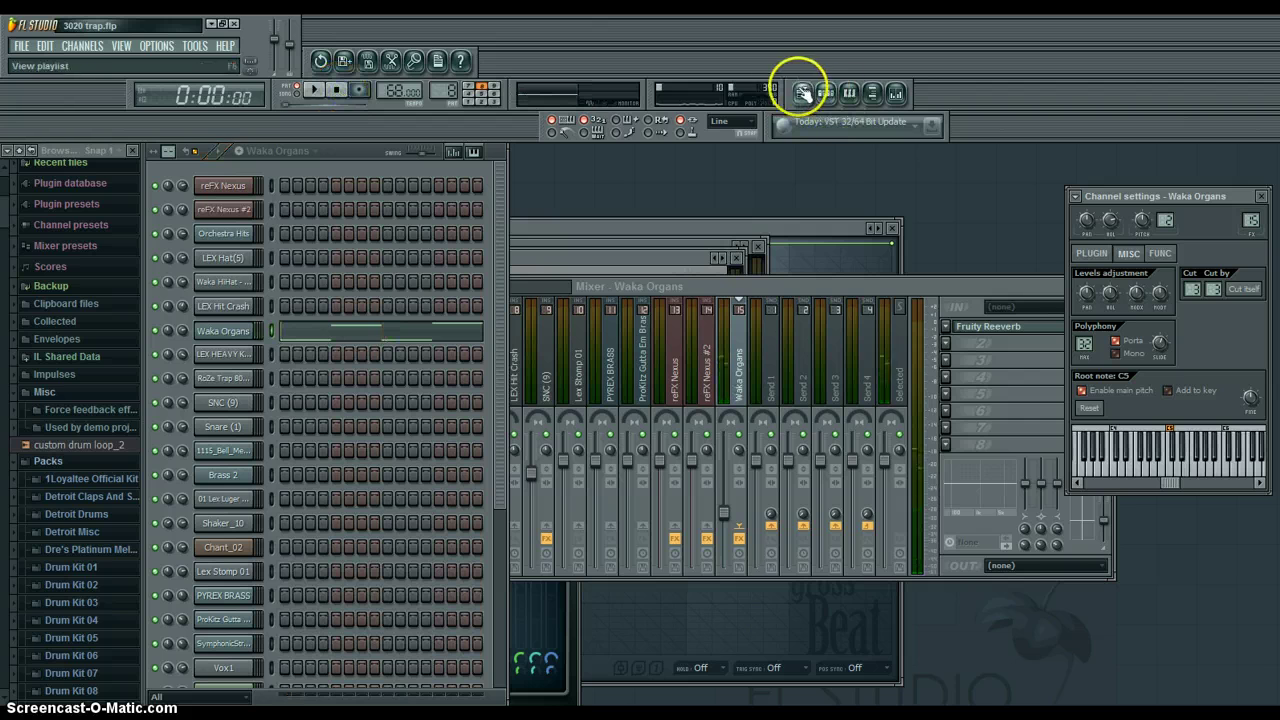
left_click(278, 150)
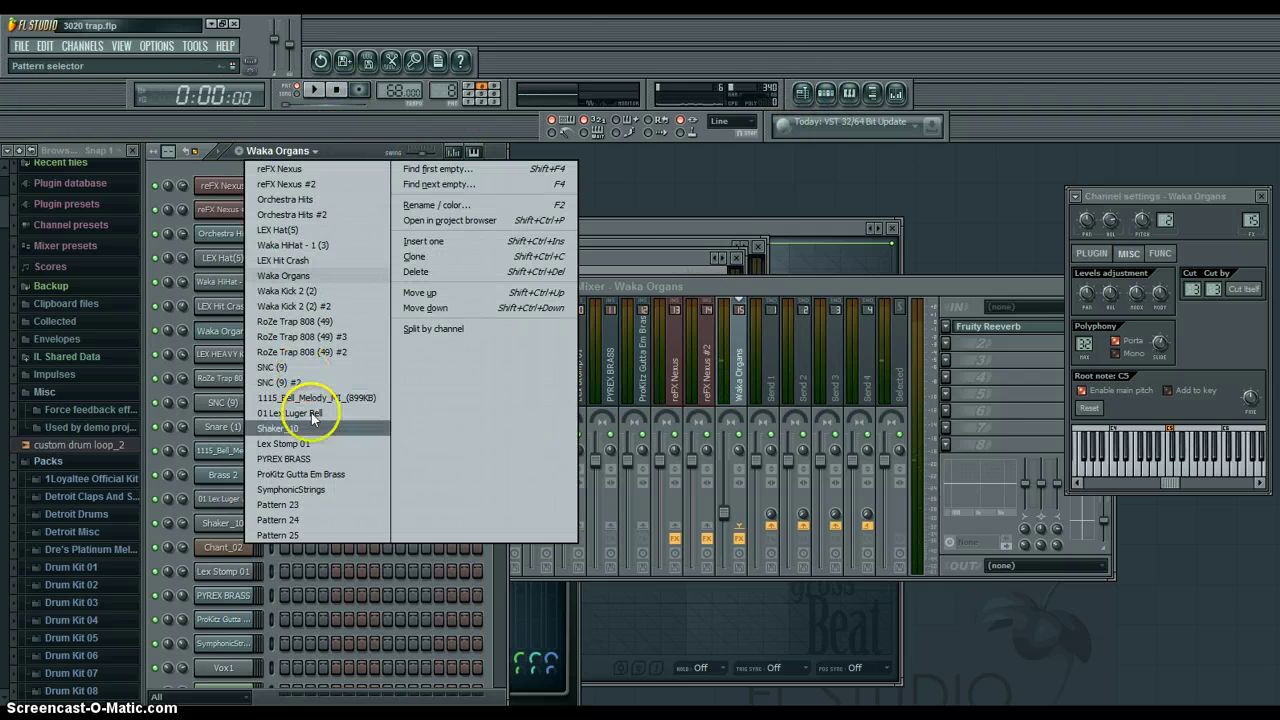
- Load the LEX Hat(5) pattern via Waka HiHat, play it, and show its Fruity Delay 2 channel
left_click(345, 257)
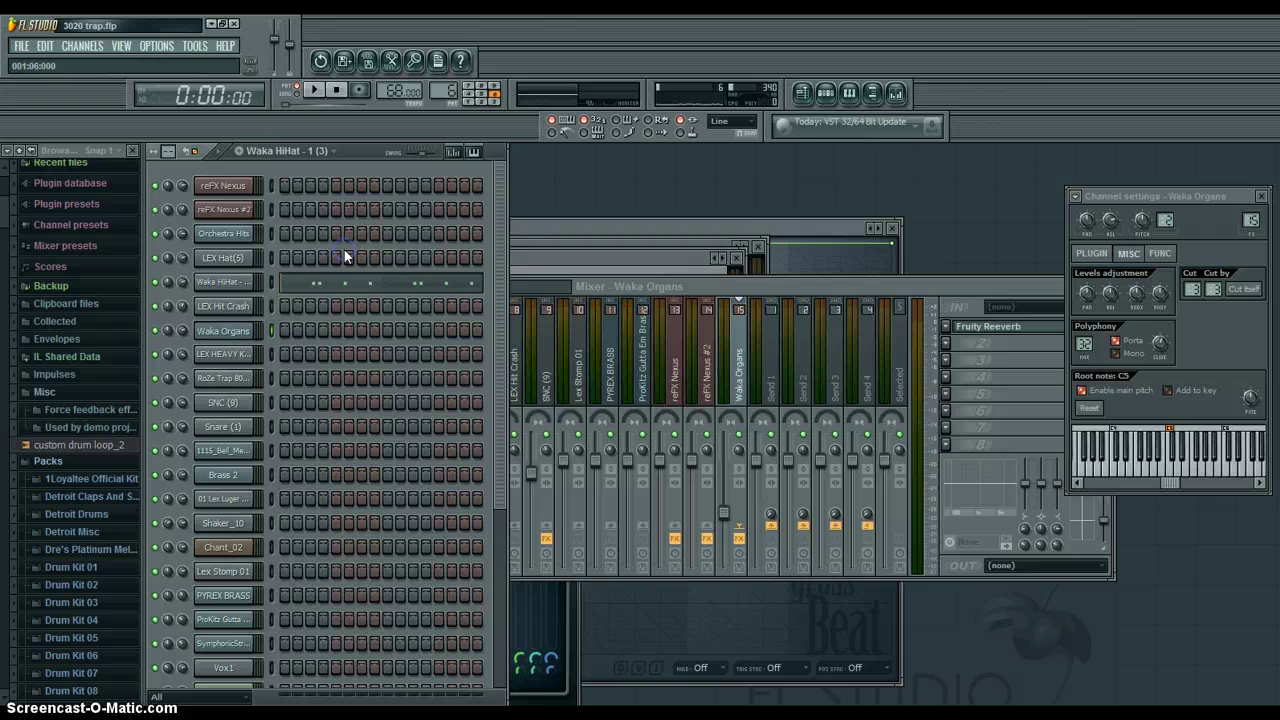
left_click(312, 150)
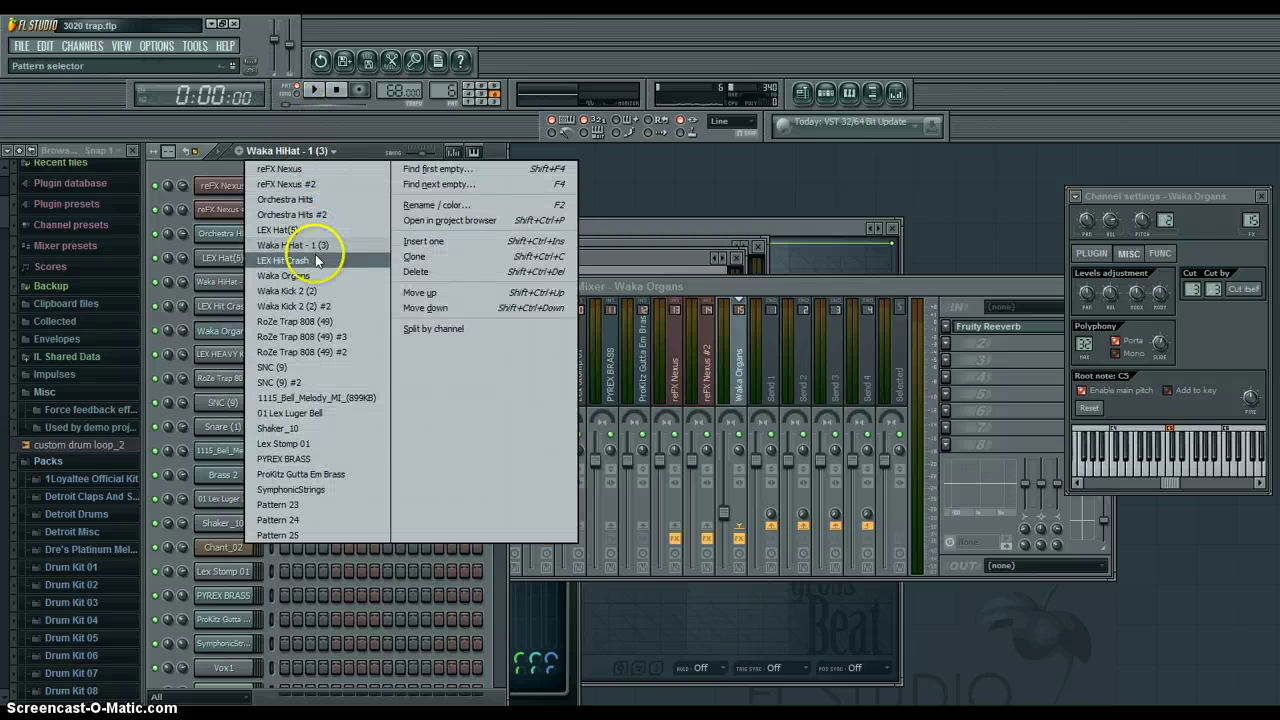
left_click(313, 231)
left_click(316, 91)
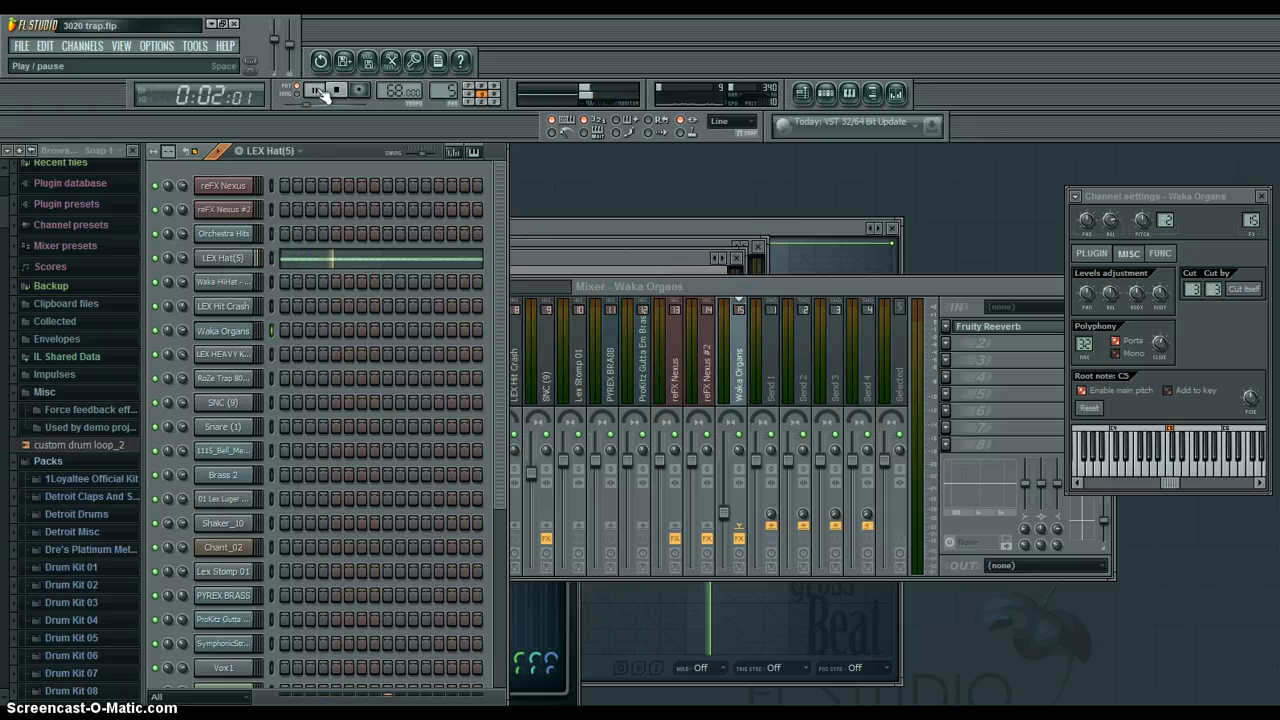
left_click(332, 93)
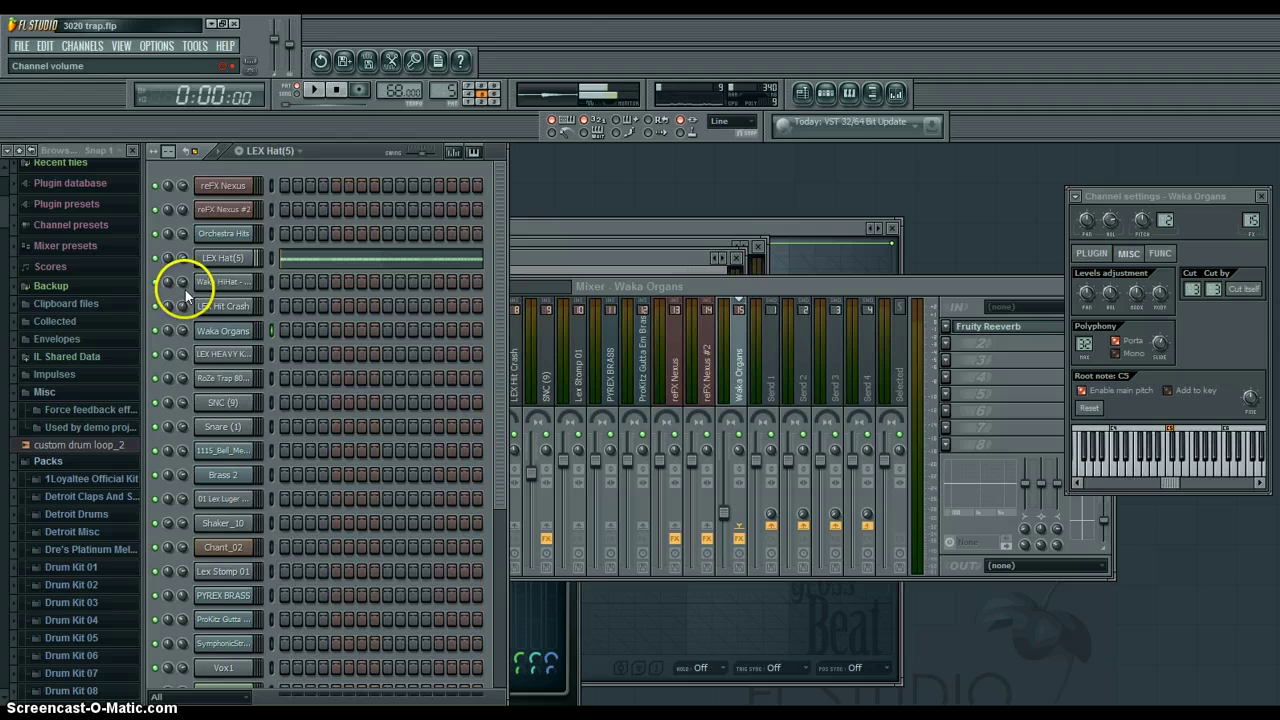
left_click(226, 258)
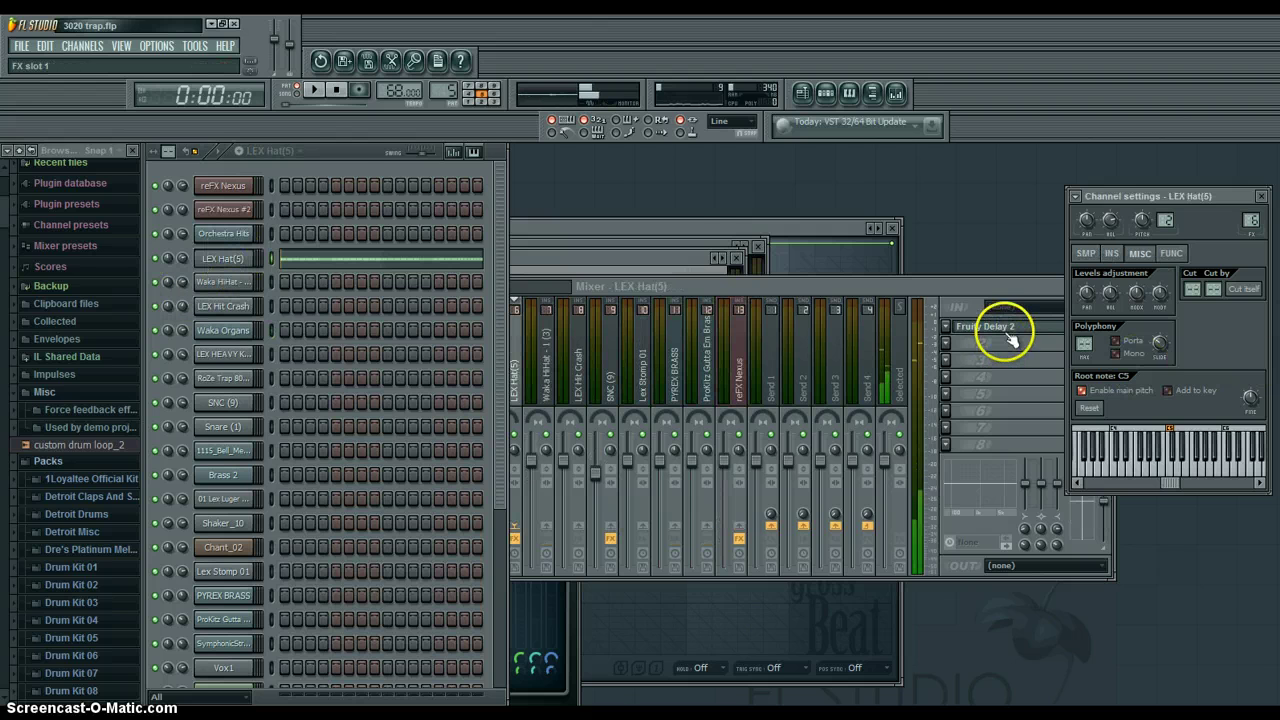
left_click(272, 151)
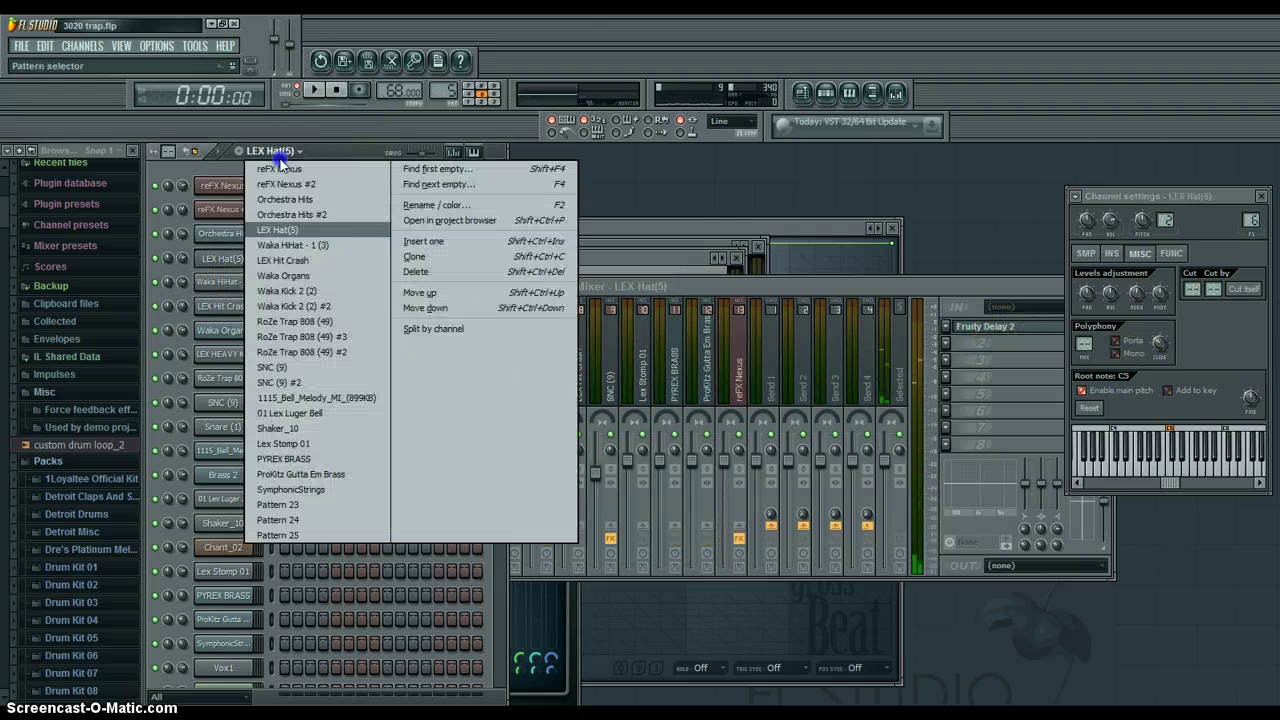
- Play the RoZe Trap 808 (49) #3 pattern and view its 808 notes in the piano roll
left_click(318, 337)
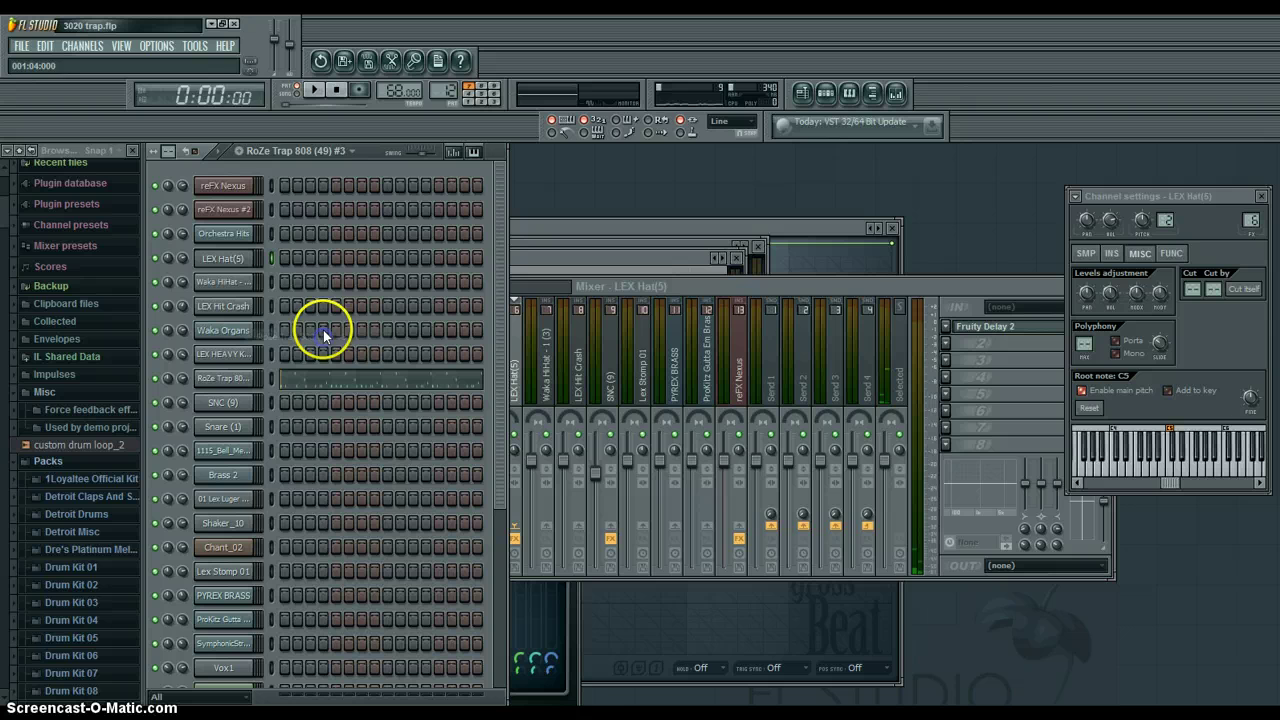
left_click(314, 90)
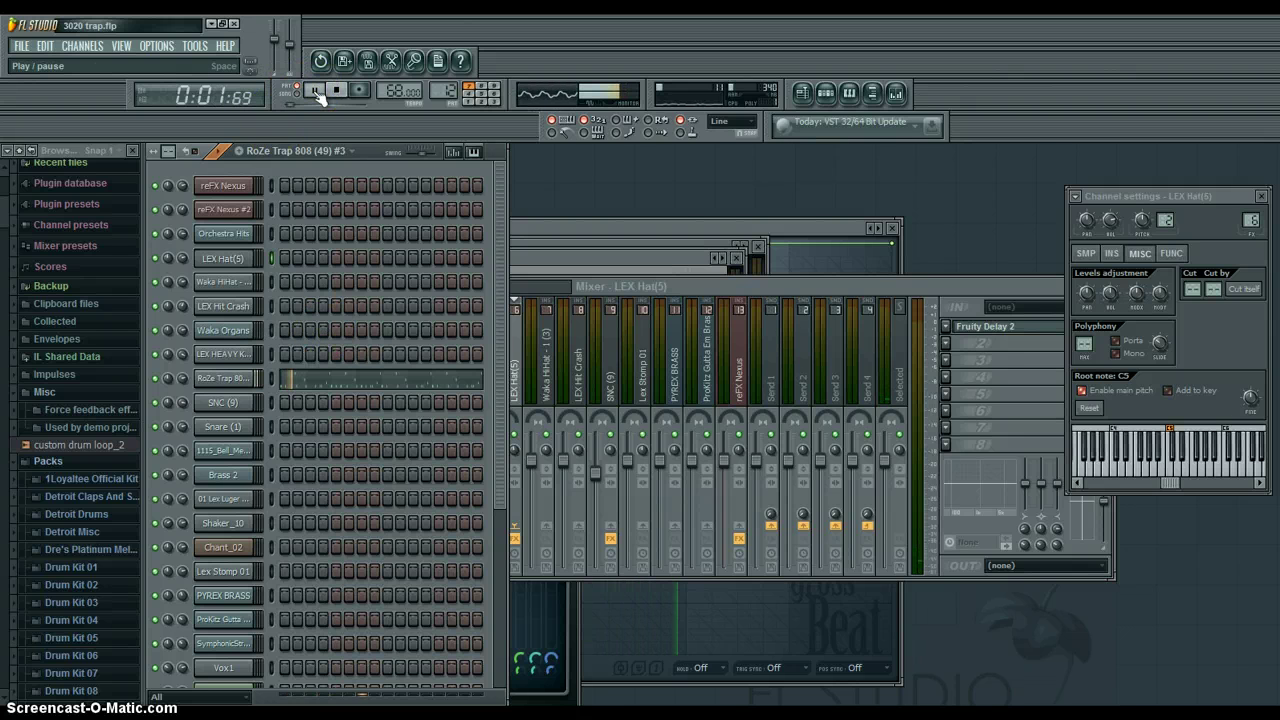
left_click(357, 380)
- Close the piano roll, stop playback, and show the RoZe Trap 808 (49) Parametric EQ 2
left_click_drag(500, 170, 940, 188)
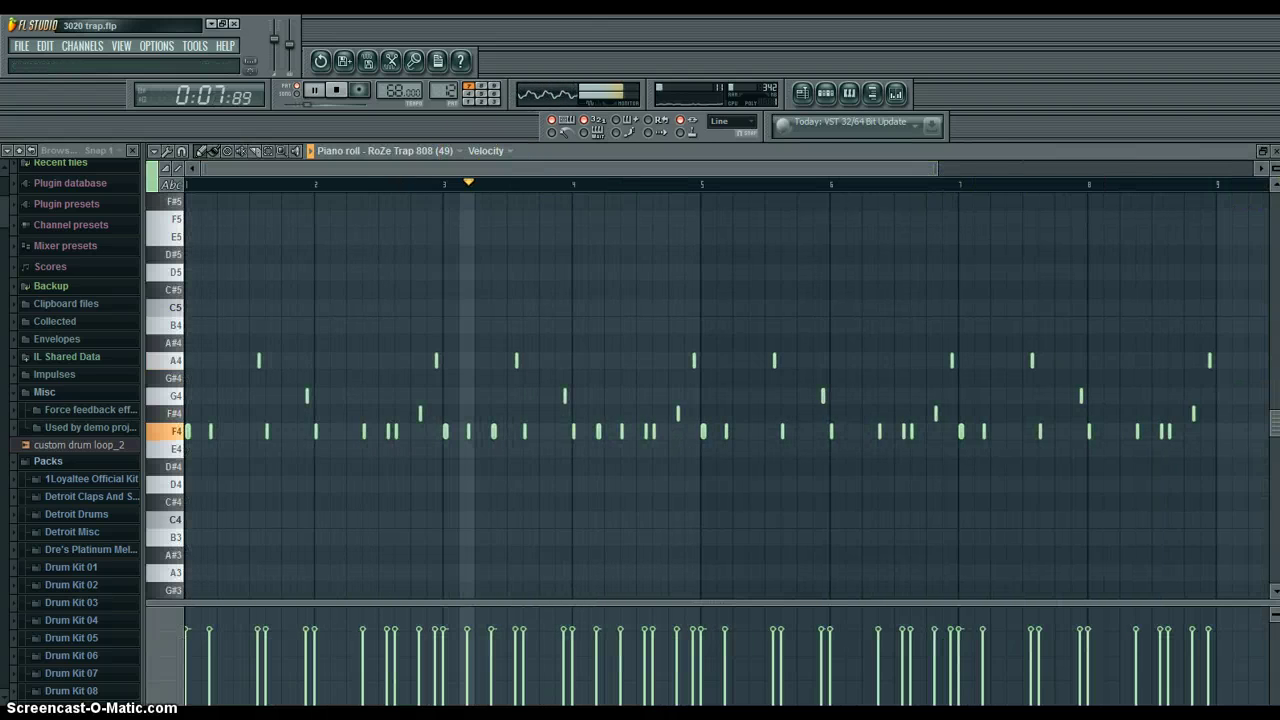
left_click(1273, 151)
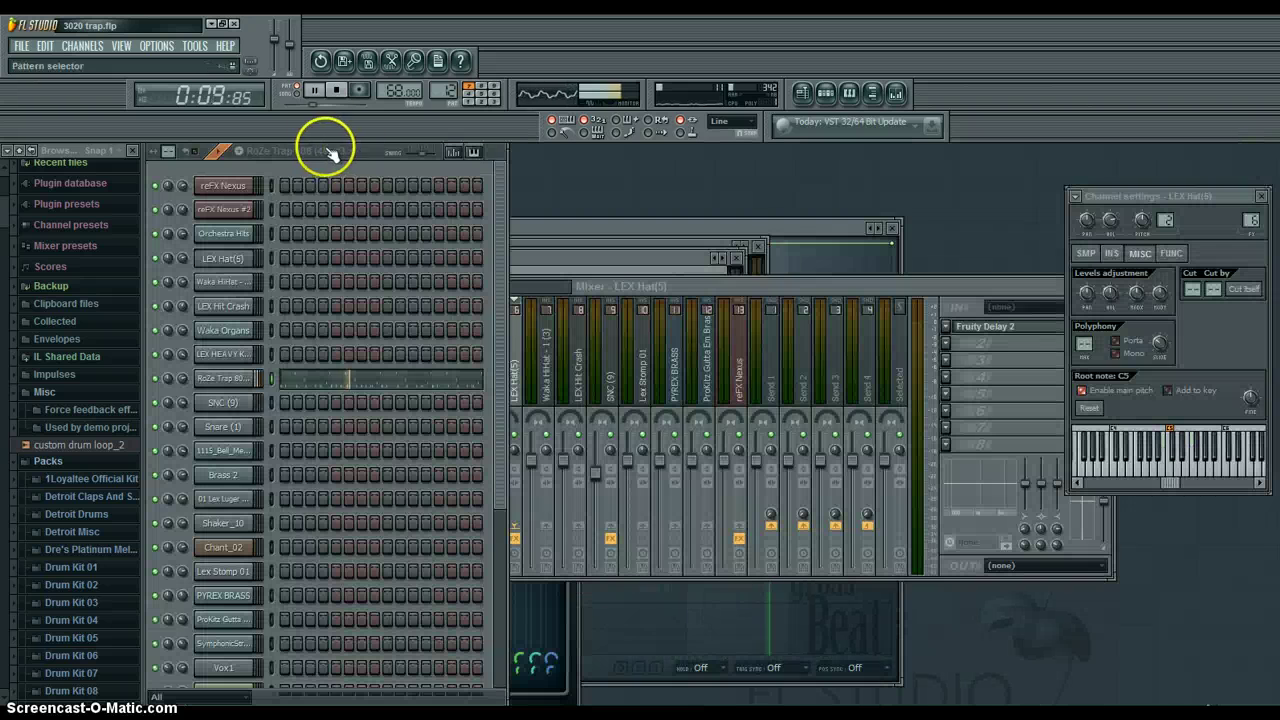
left_click(336, 89)
left_click(230, 378)
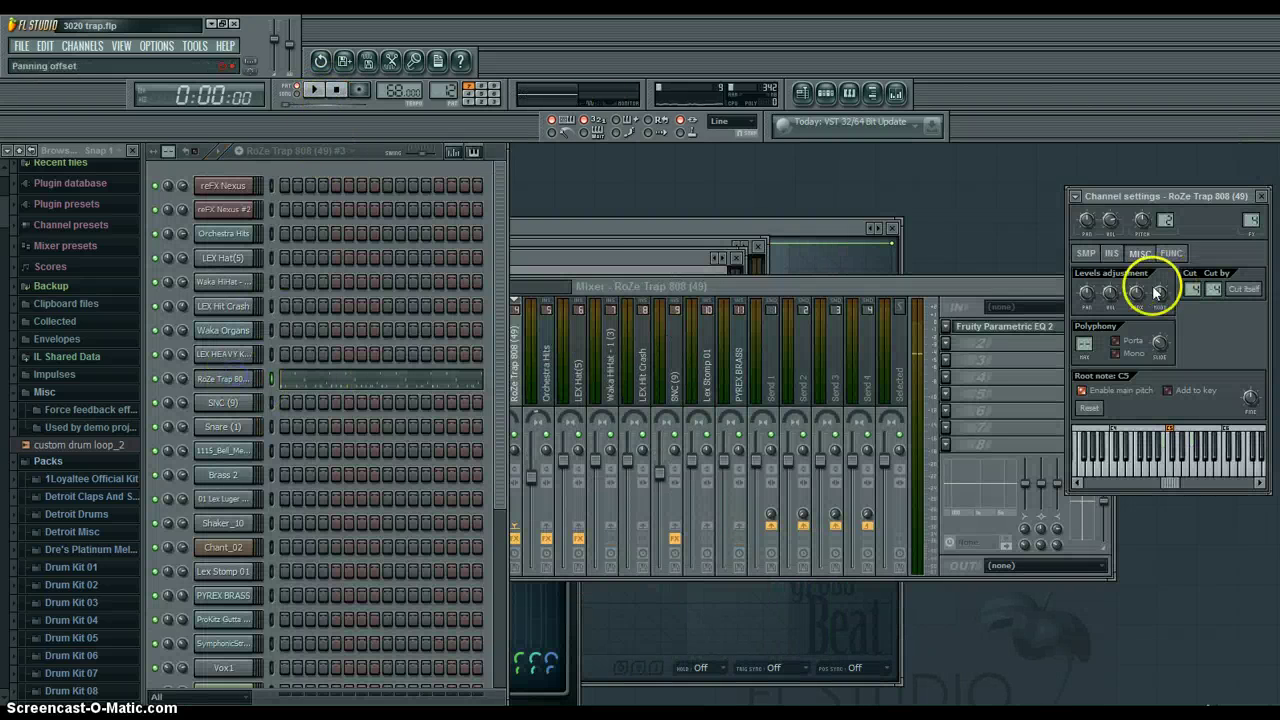
left_click(1005, 326)
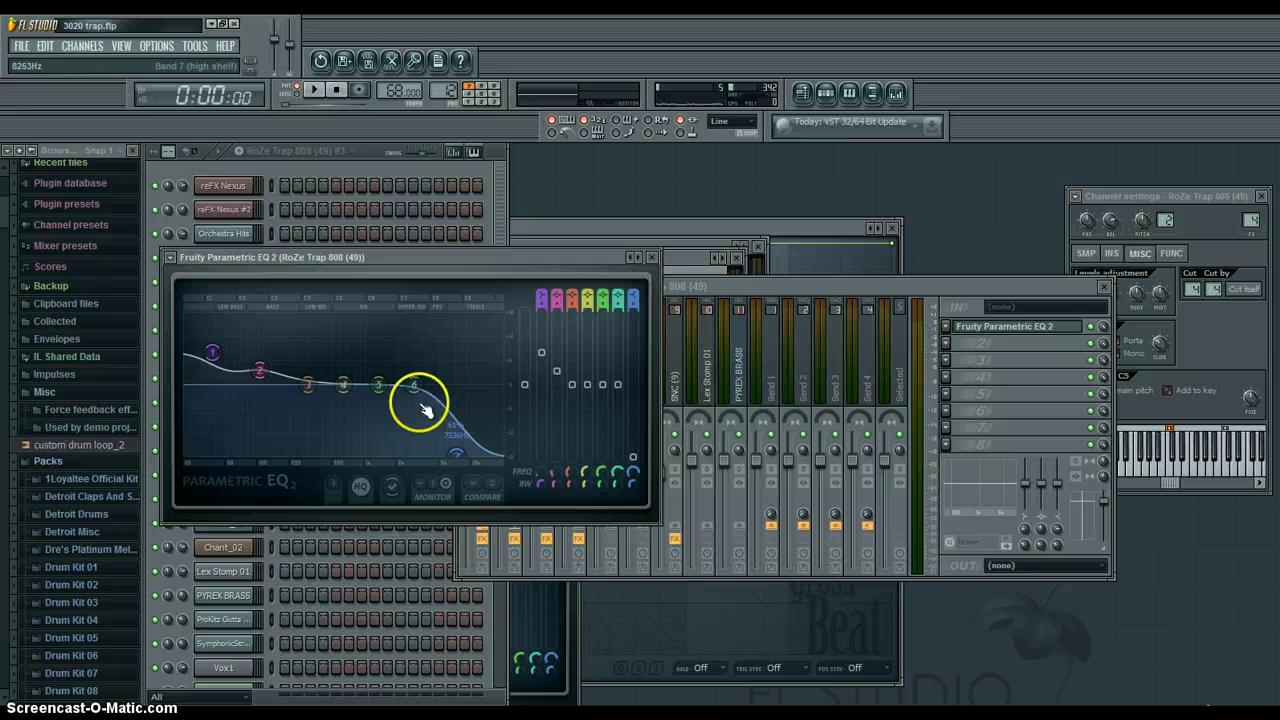
left_click(360, 152)
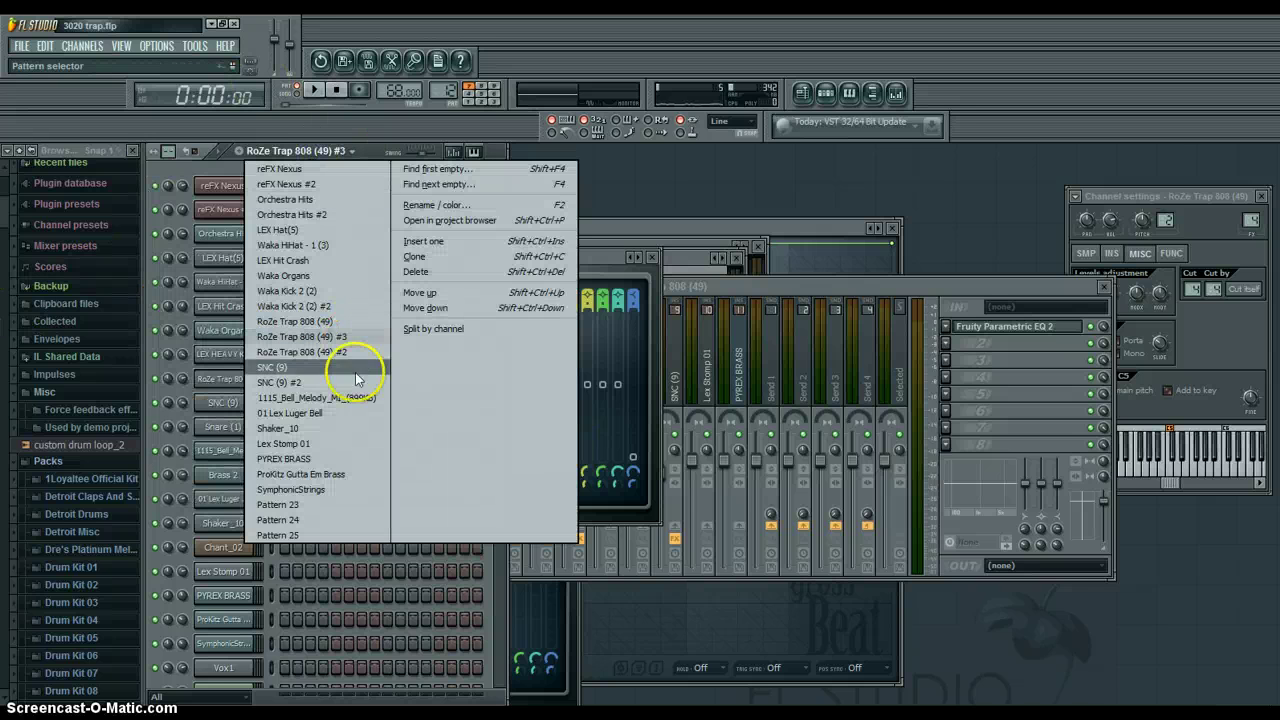
- Switch to the Waka Kick 2 (2) #2 pattern and audition it
left_click(334, 304)
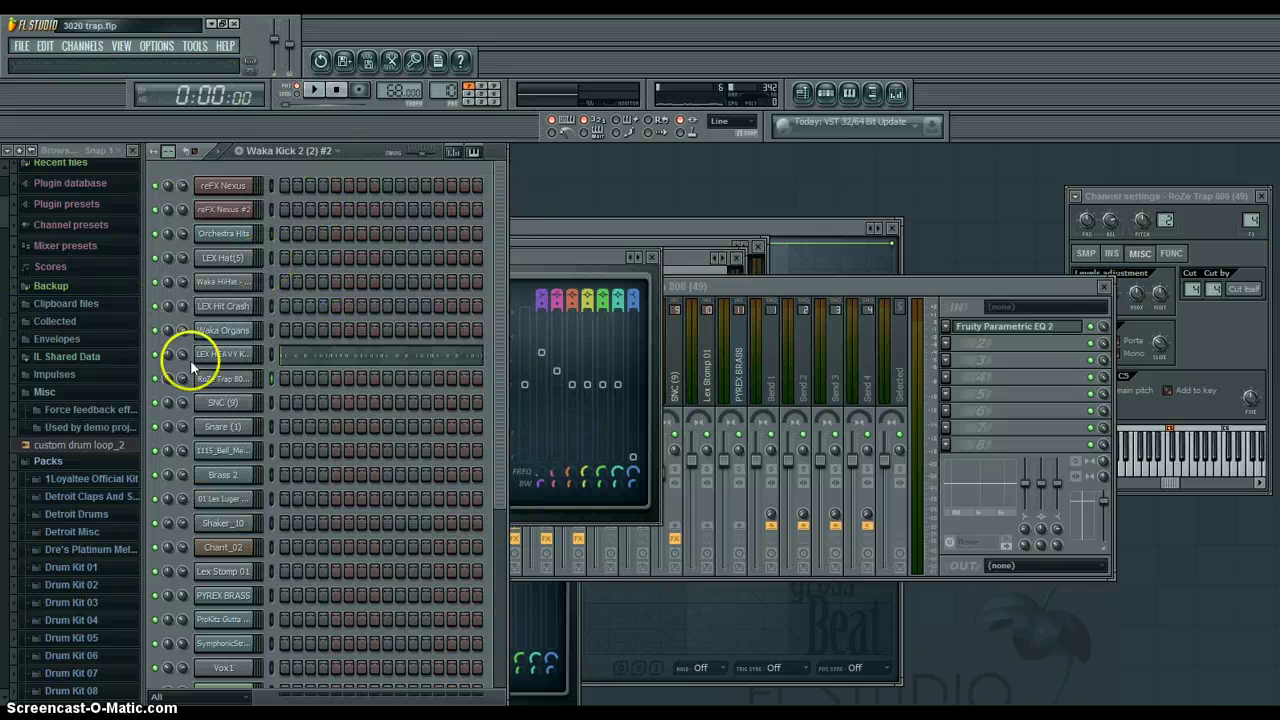
left_click(316, 92)
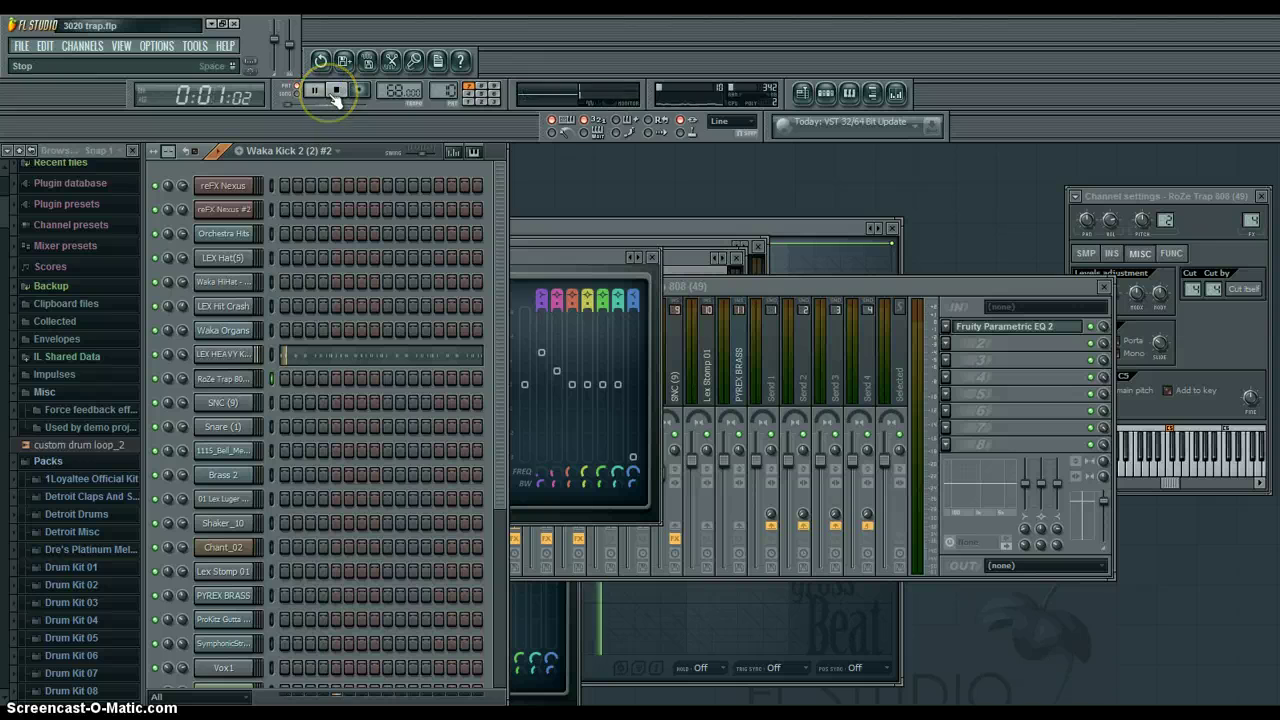
left_click(337, 92)
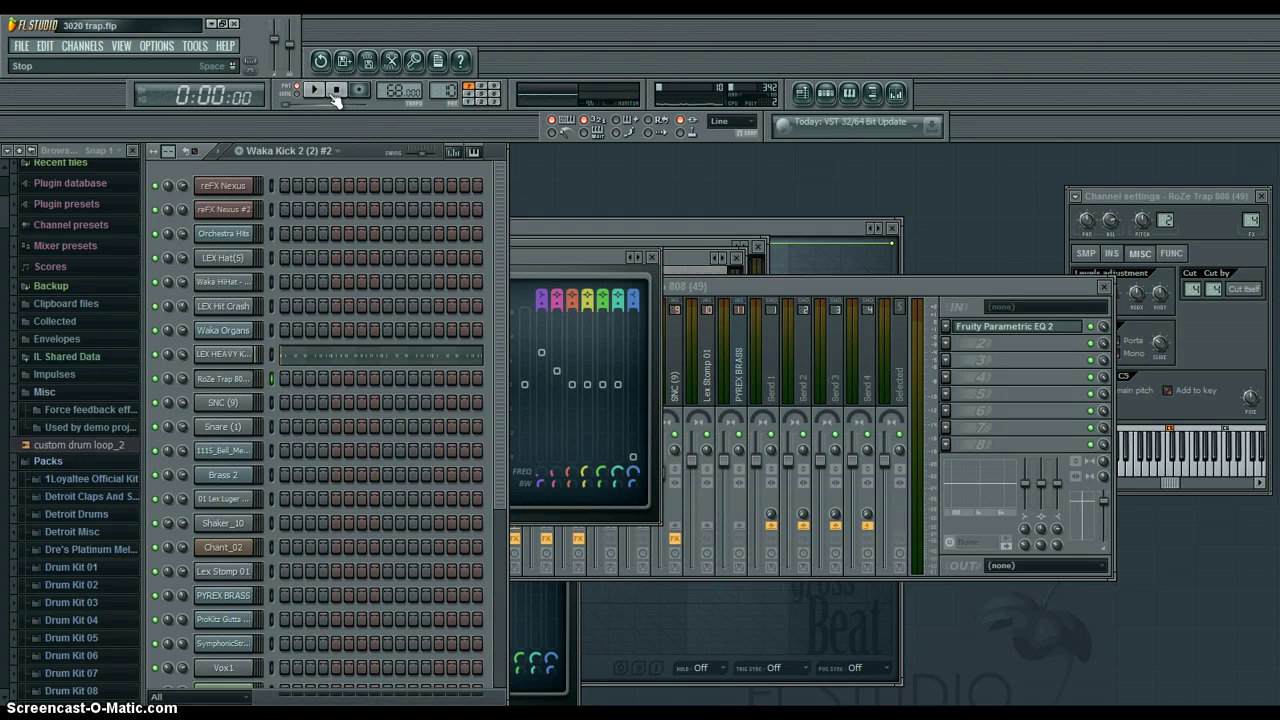
- Select LEX HEAVY Kick LV2, check its Parametric EQ 2, and open its Fruity Compressor
left_click(226, 355)
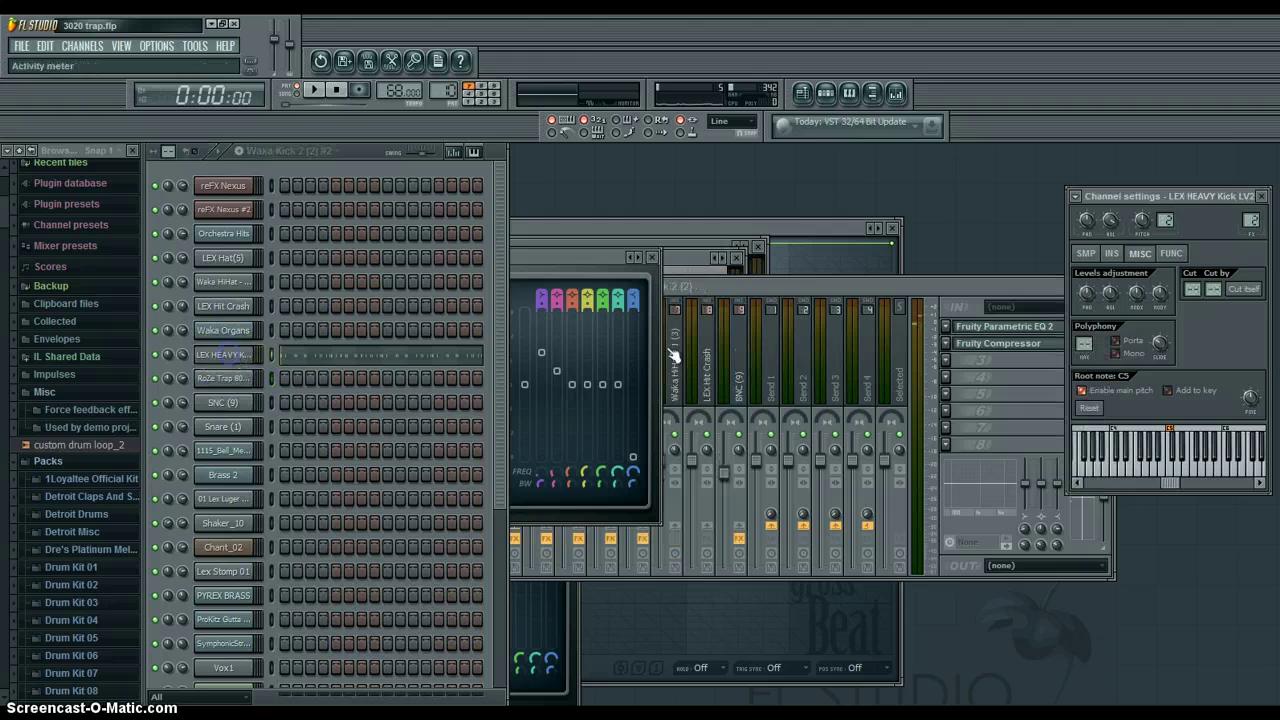
left_click(993, 337)
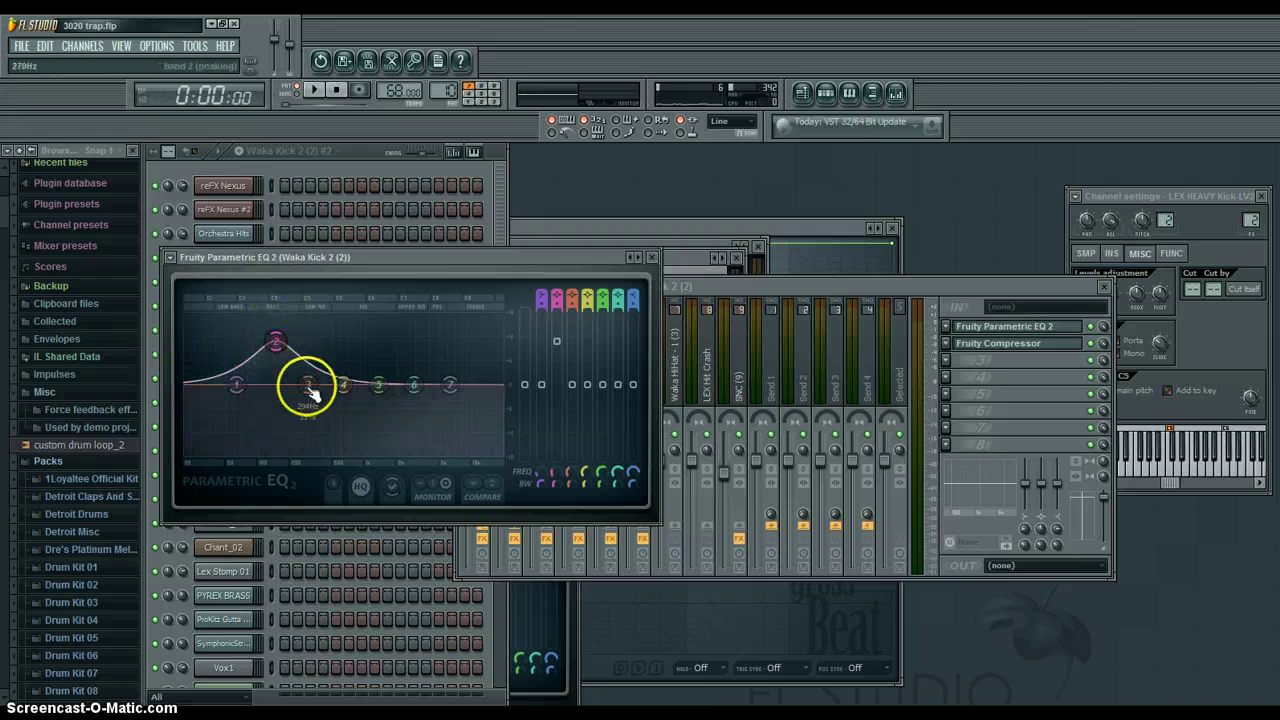
left_click(651, 257)
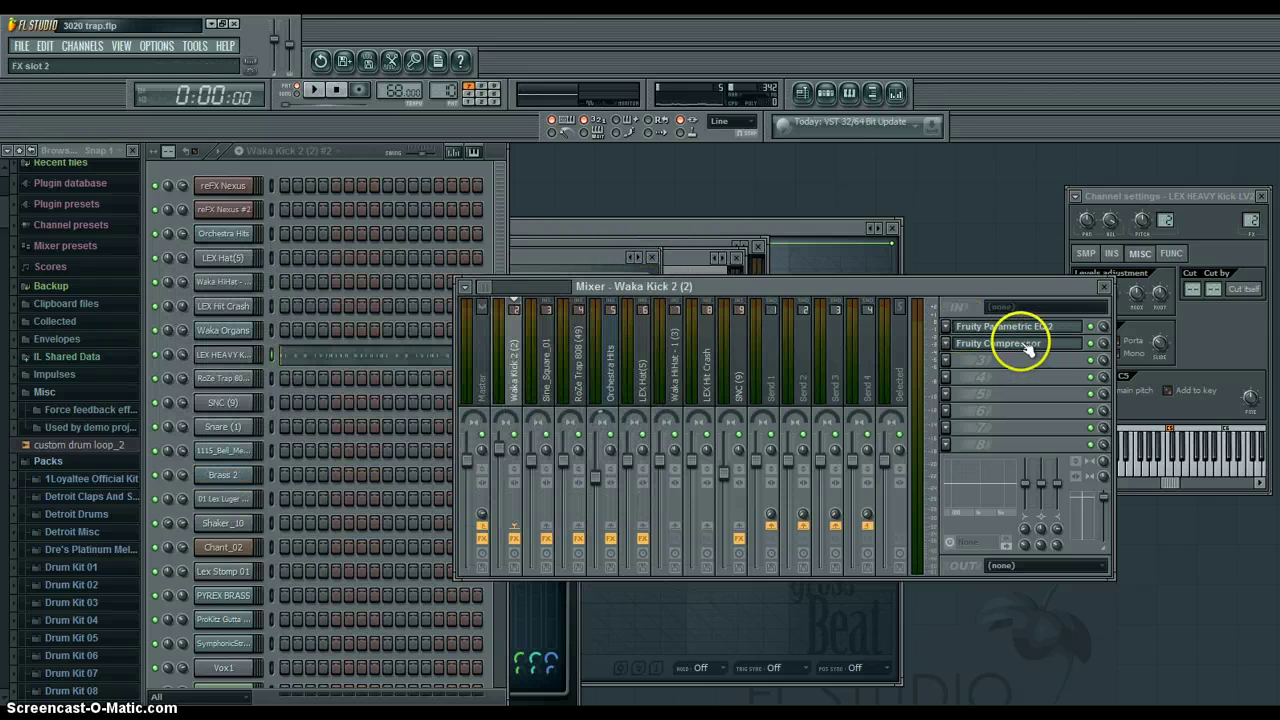
left_click(998, 345)
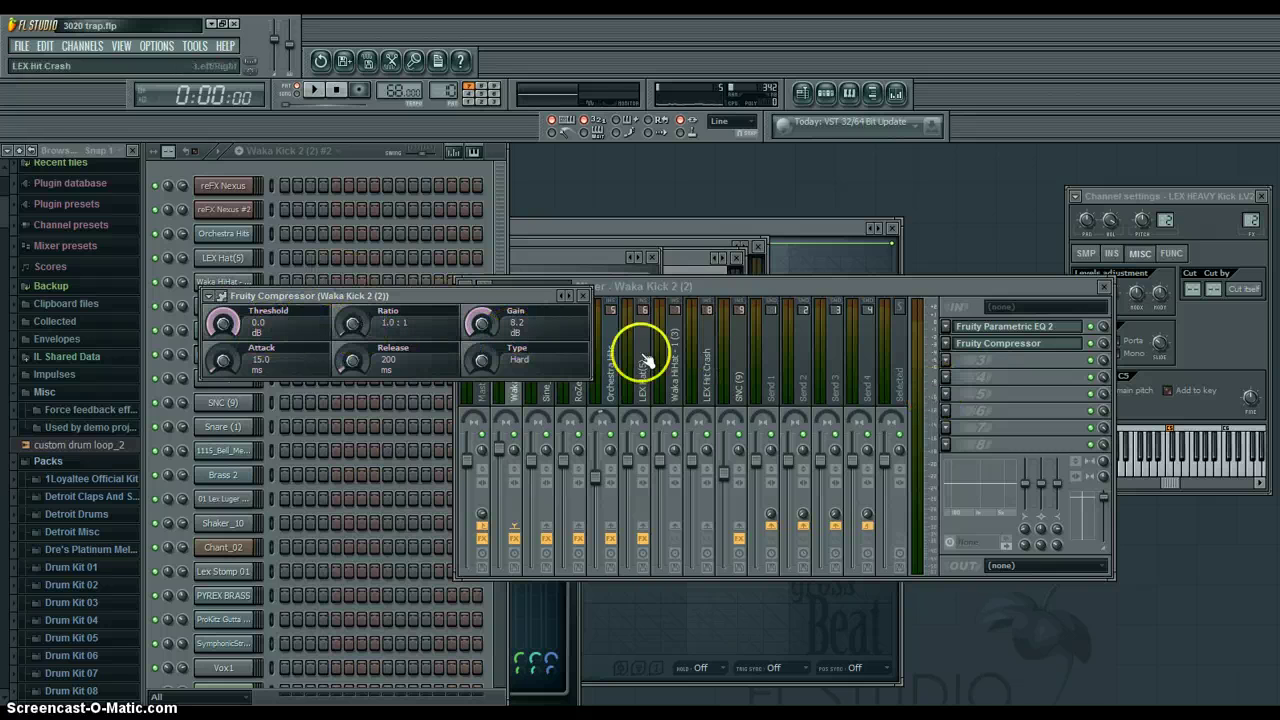
- Bring the mixer to the front and play the kick pattern
left_click(806, 286)
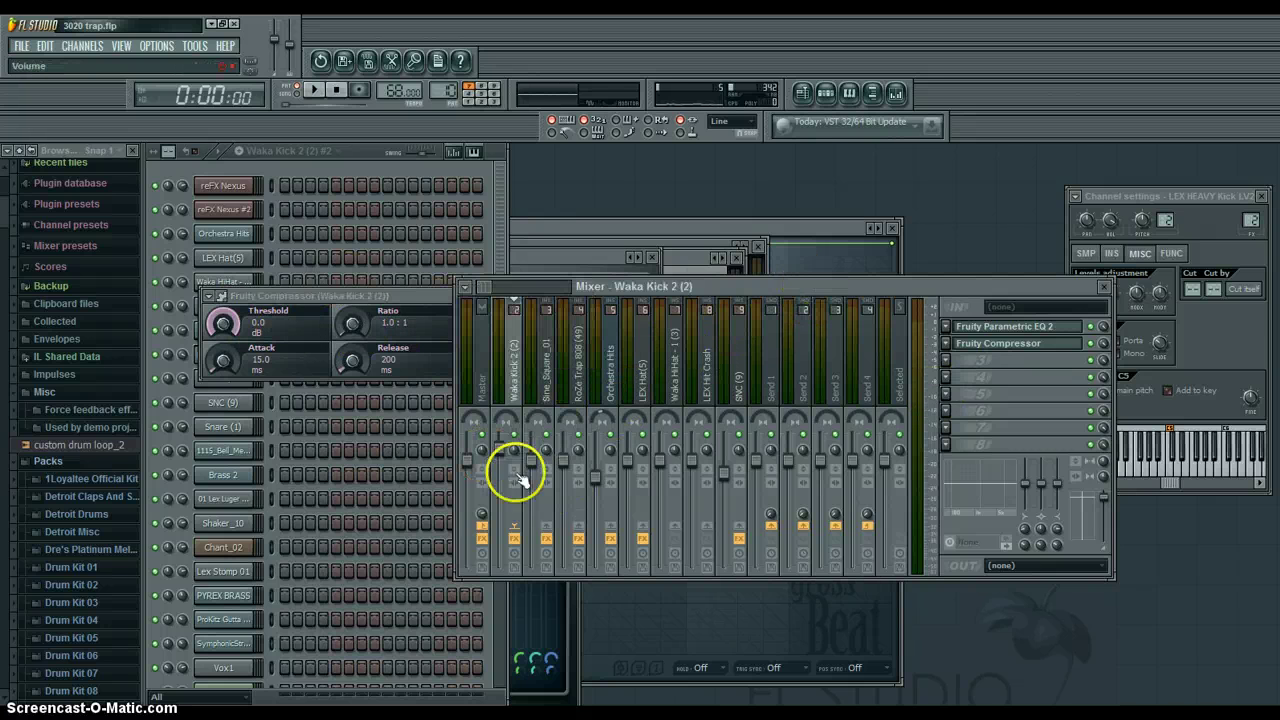
left_click(313, 89)
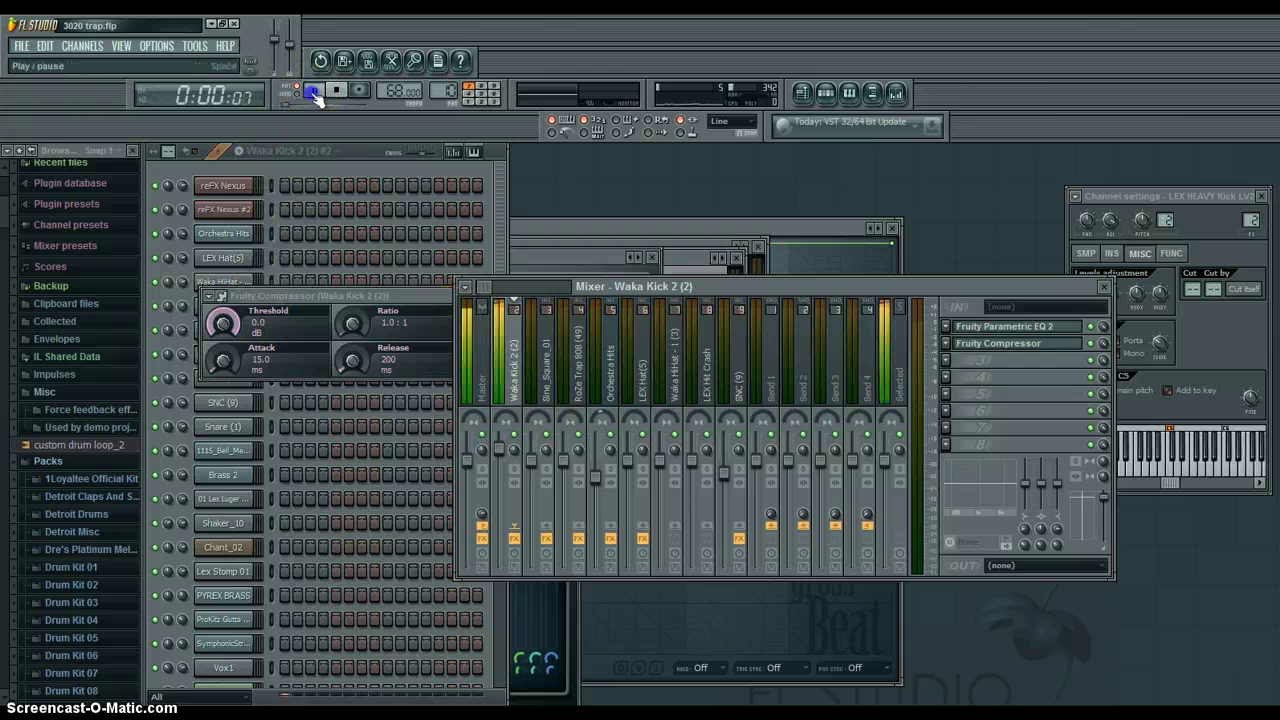
key("space")
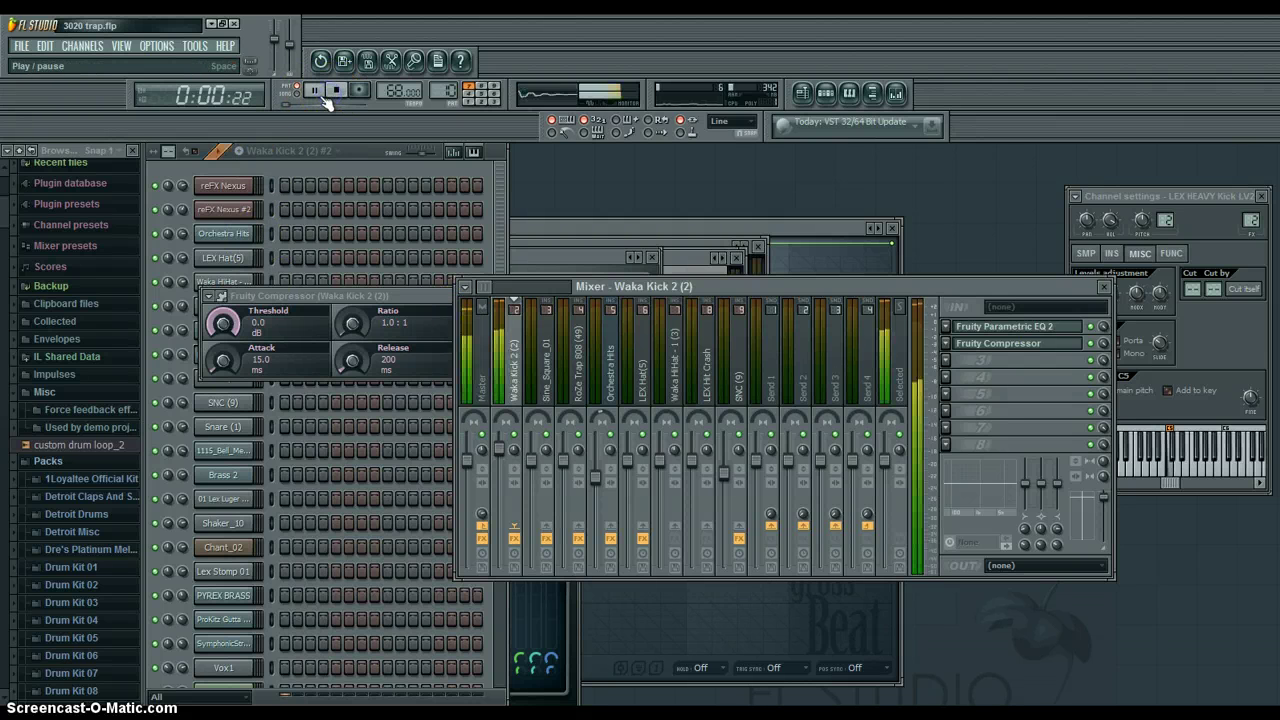
- Bypass the Waka Kick 2 track effects to hear the dry kick, re-enable them, then show the Playlist
left_click(335, 91)
left_click(514, 538)
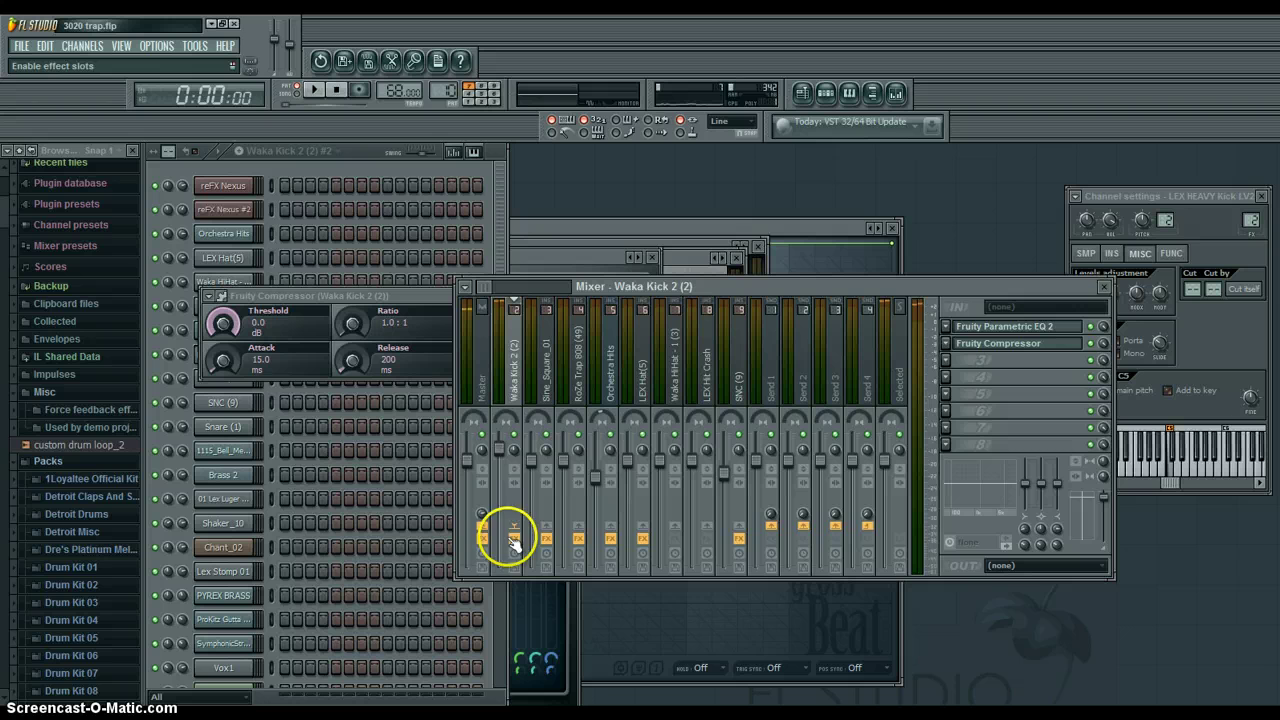
left_click(313, 89)
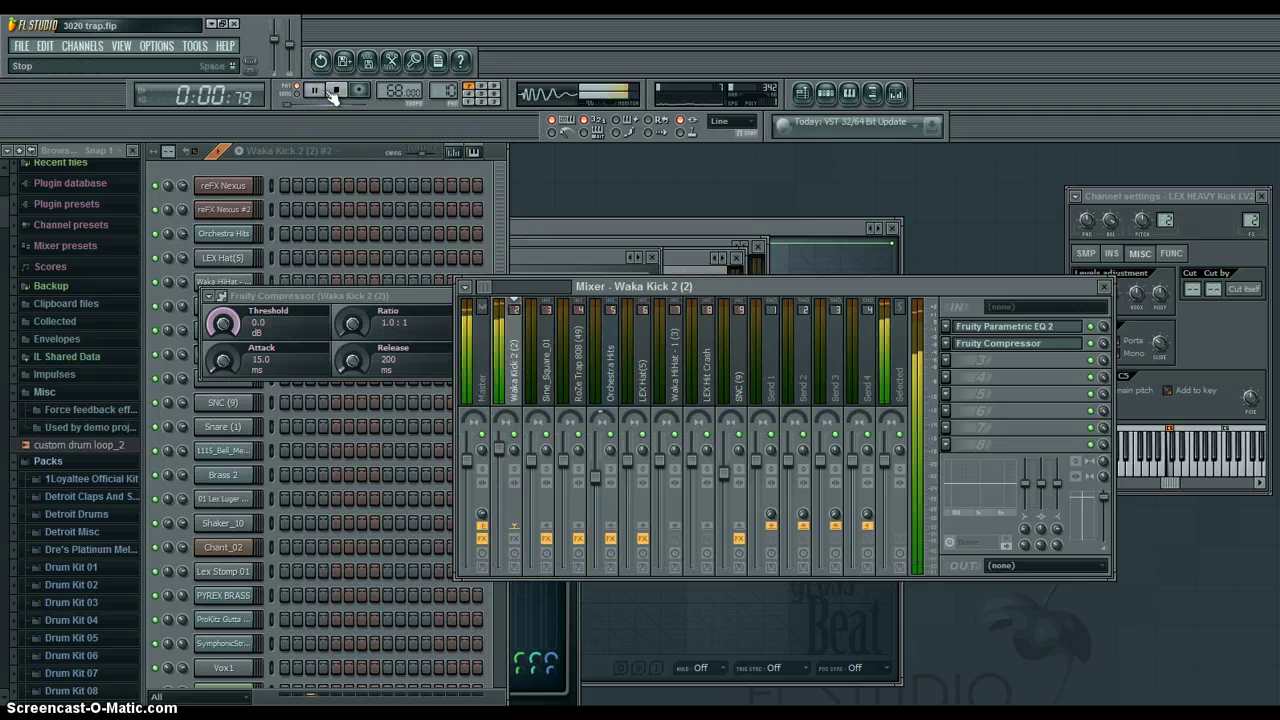
left_click(335, 91)
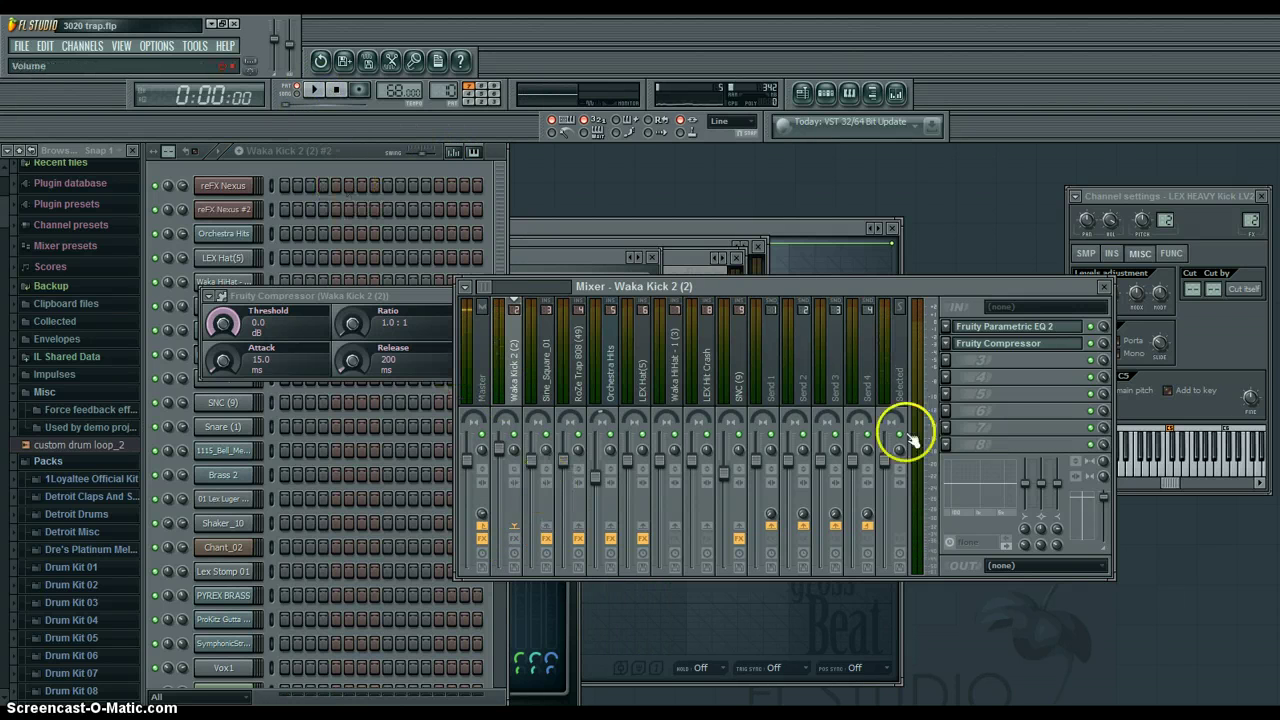
left_click(516, 541)
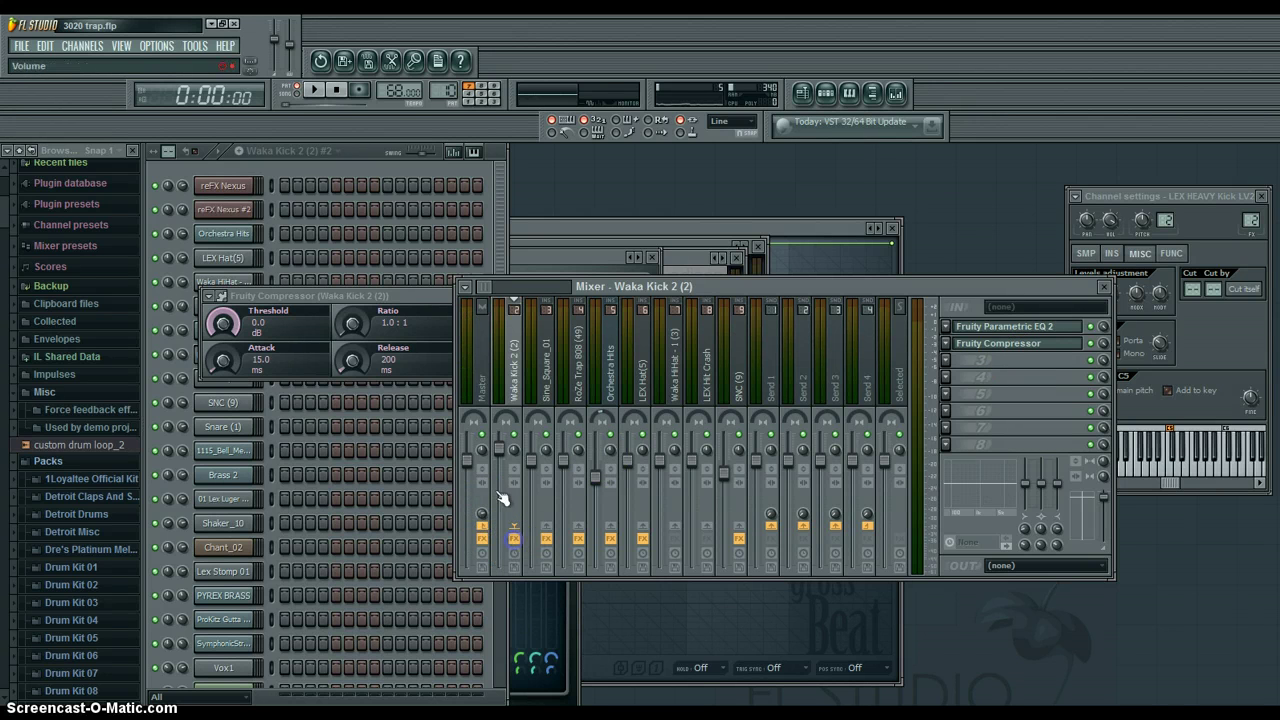
left_click(812, 91)
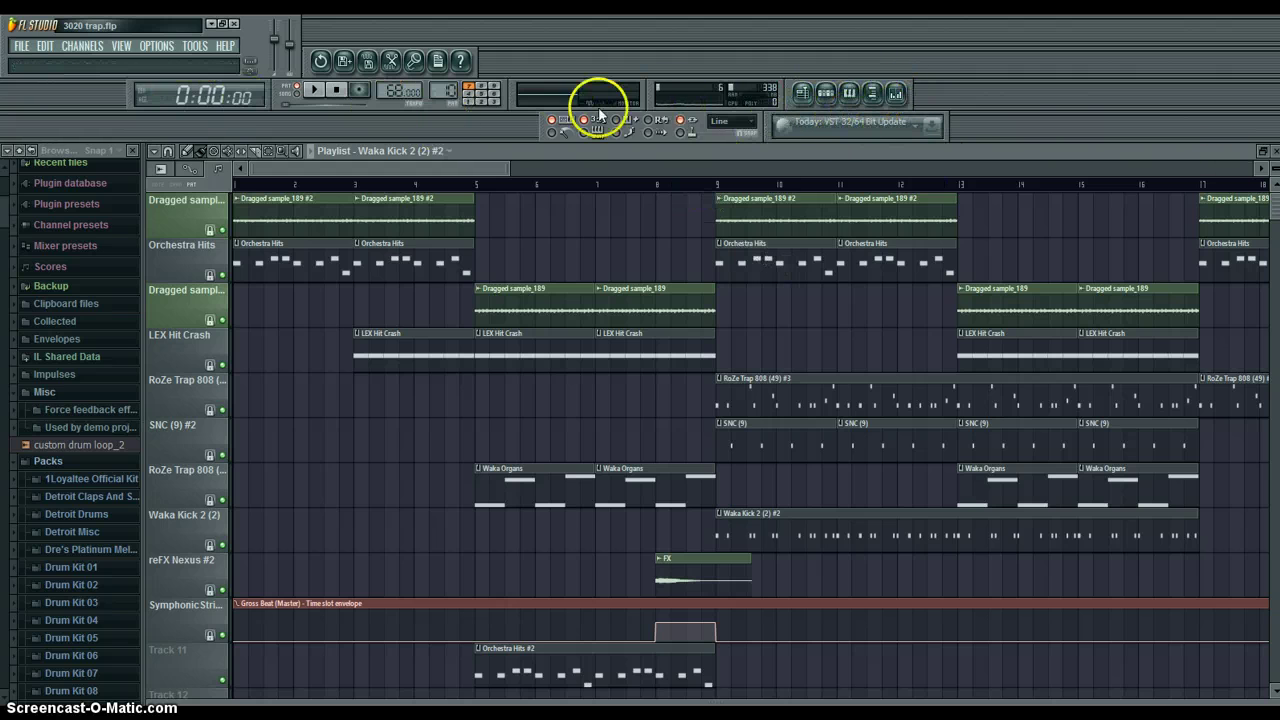
- Add a Fruity Free Filter to an empty slot on the Master mixer track
left_click(805, 91)
left_click(484, 365)
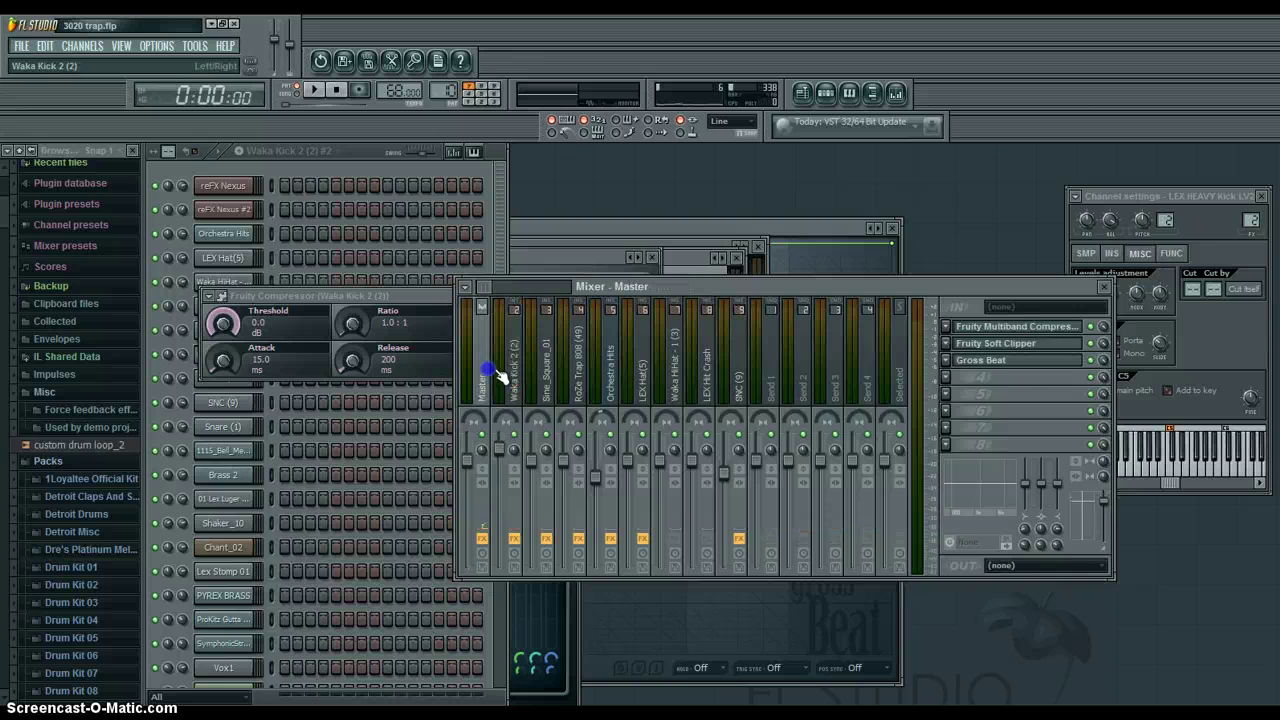
left_click(981, 385)
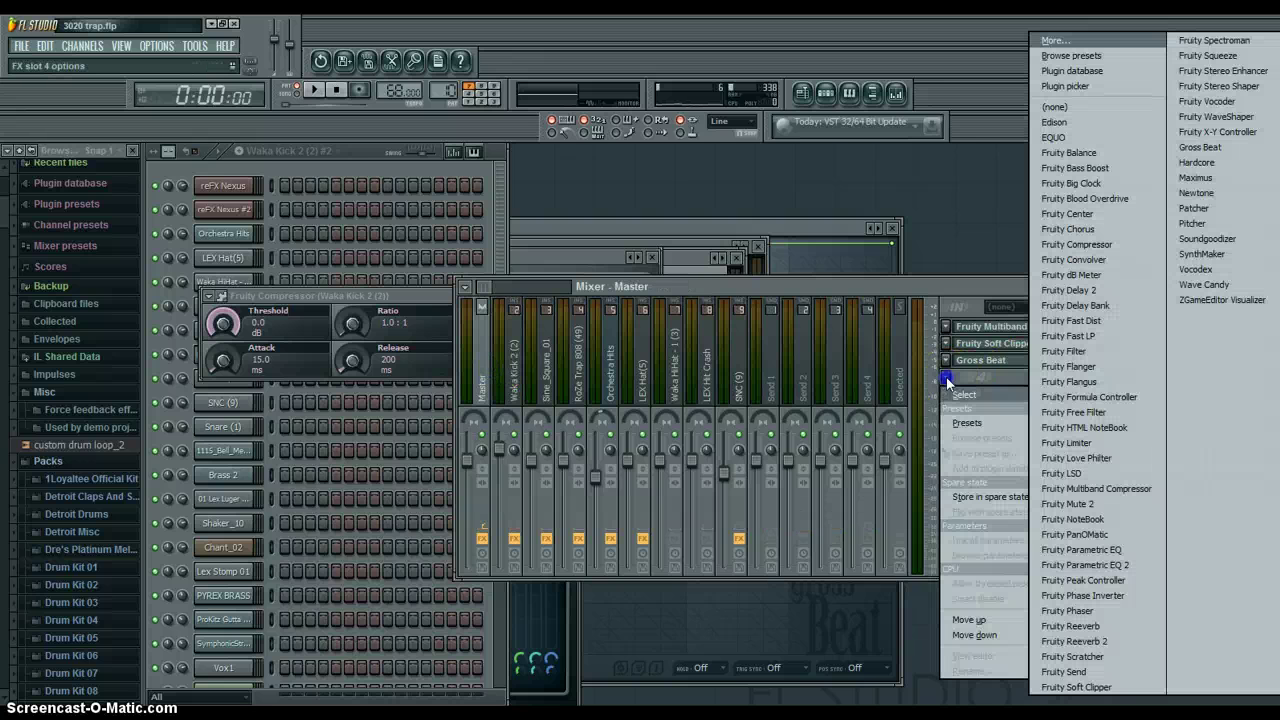
left_click(1111, 408)
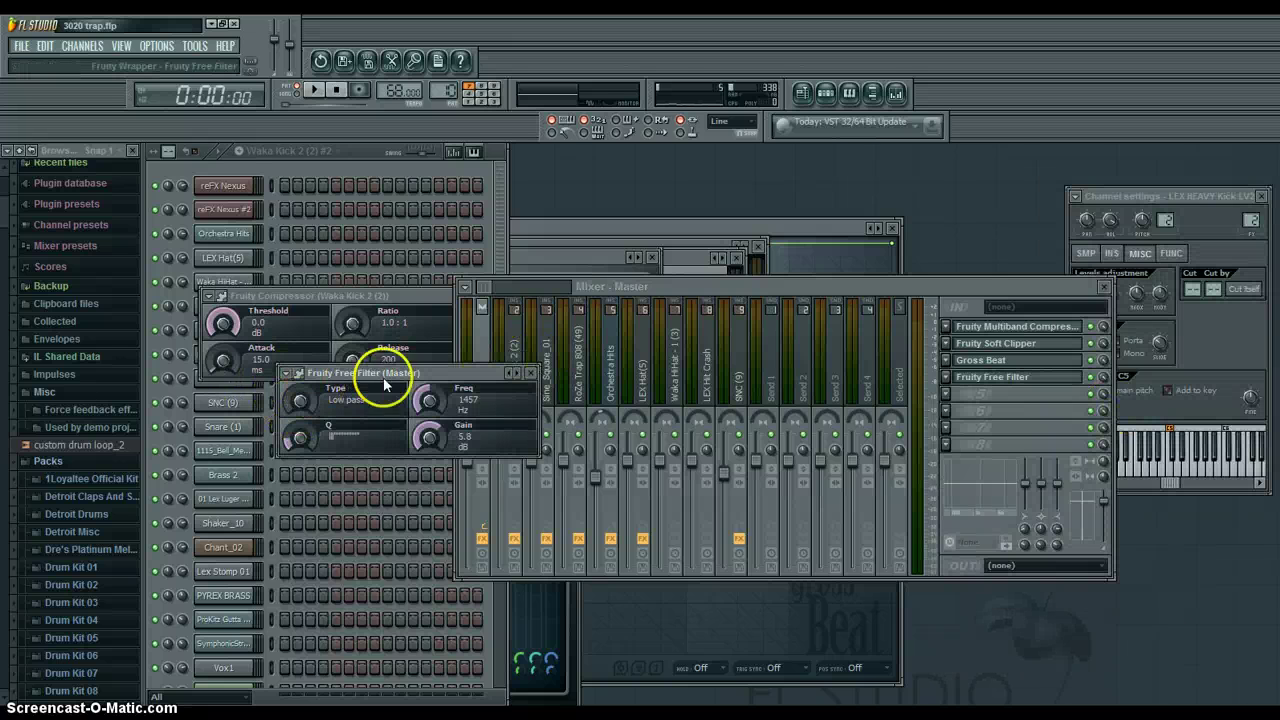
left_click_drag(380, 372, 434, 360)
- Create an automation clip for the Free Filter's Type knob and view it in the Playlist
right_click(352, 396)
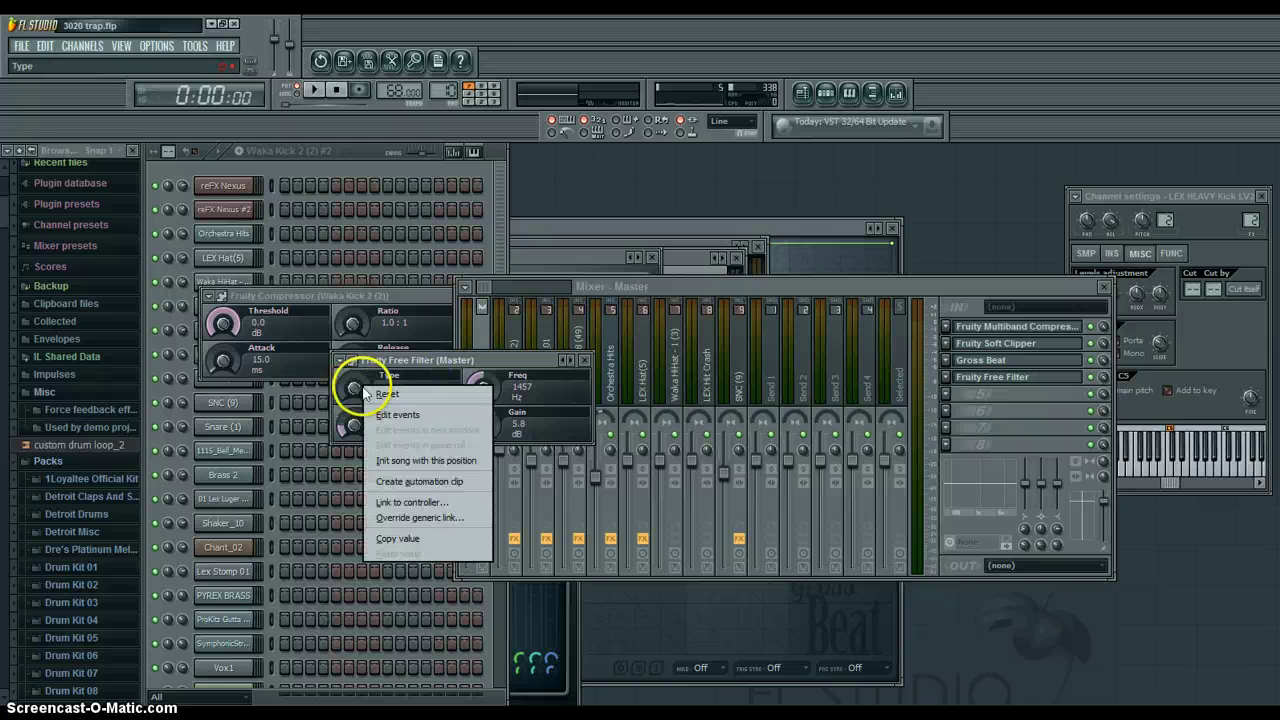
left_click(448, 482)
left_click(872, 93)
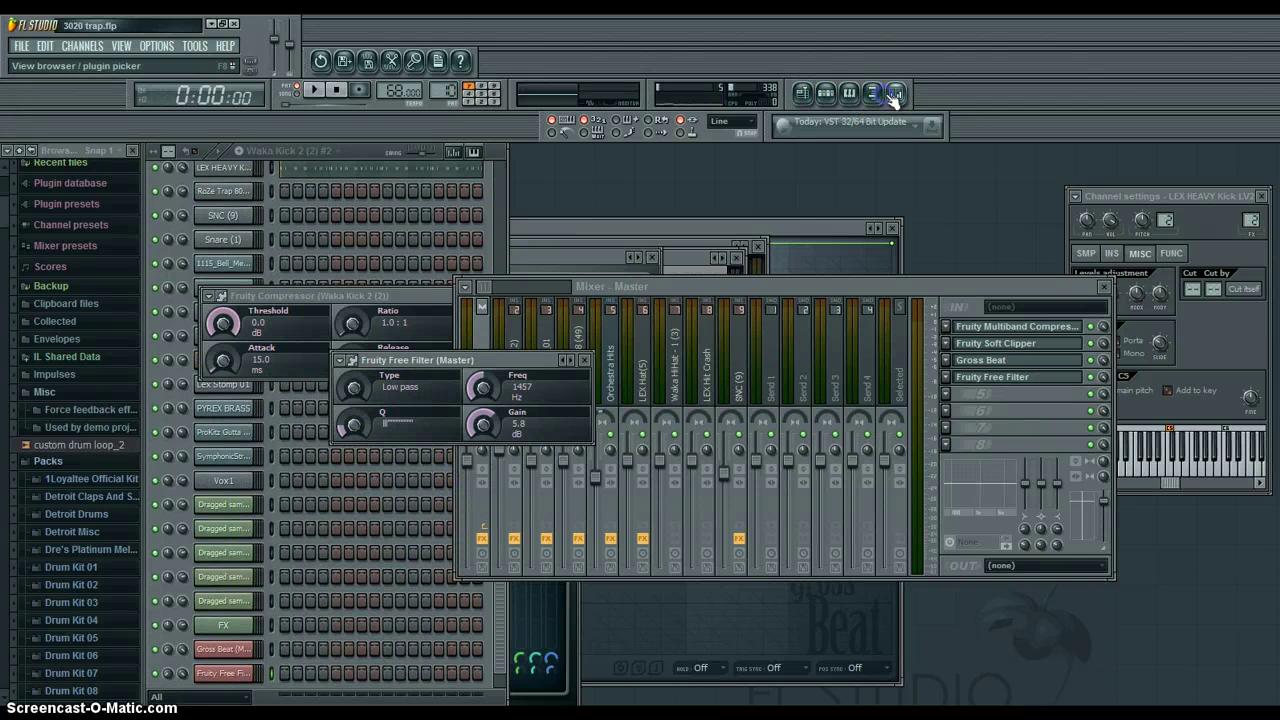
left_click(898, 93)
- Set a curve type on the Type envelope's bar 9 point on Track 12 and raise it
scroll(371, 571, "down", 1)
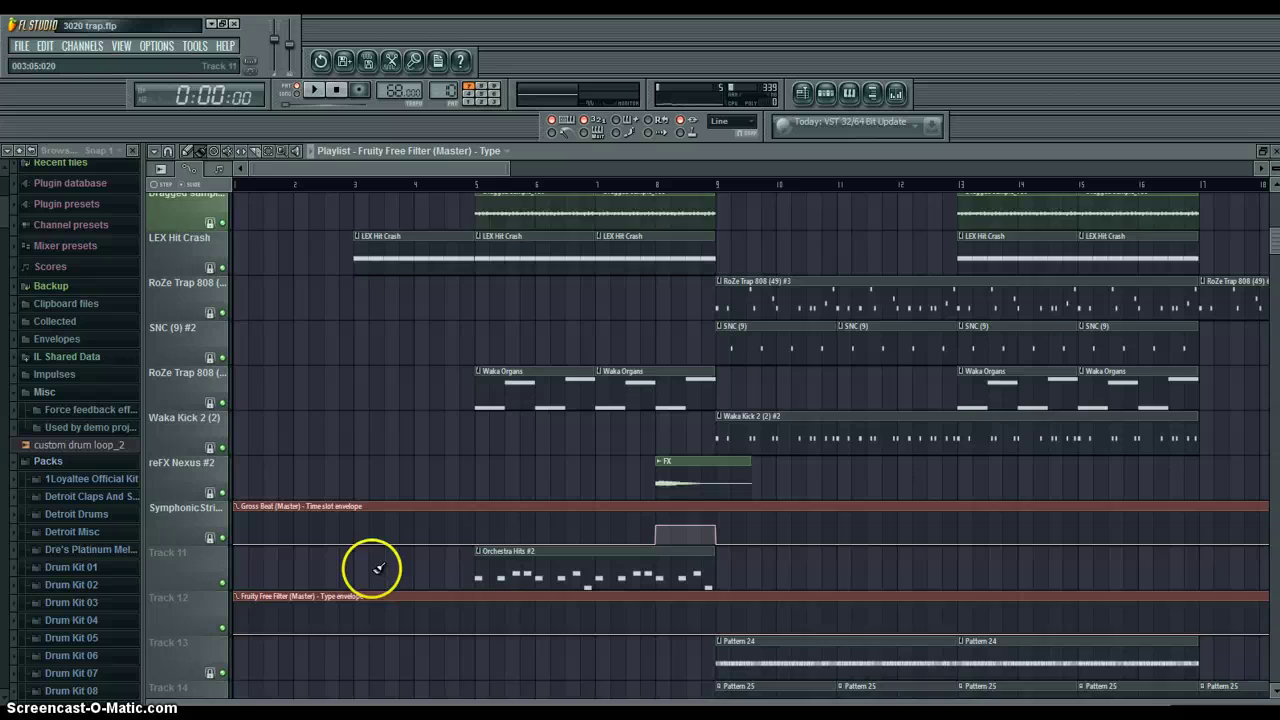
scroll(232, 550, "down", 2)
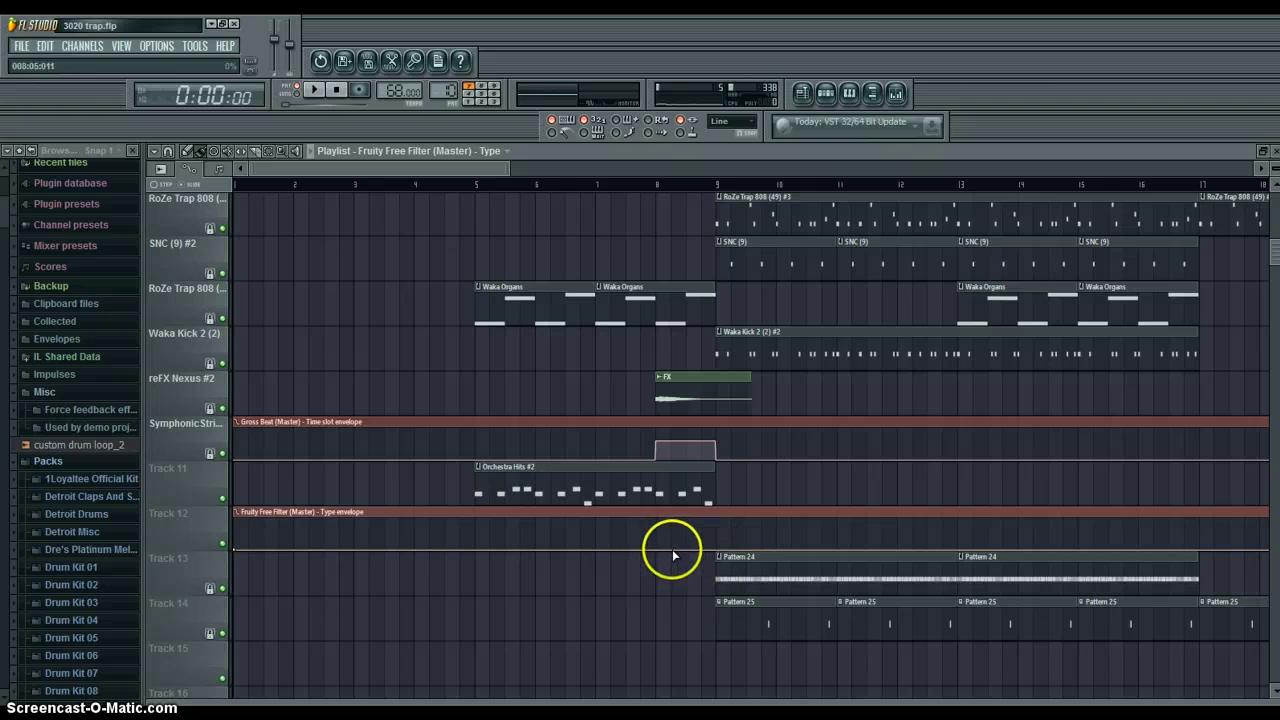
left_click(719, 549)
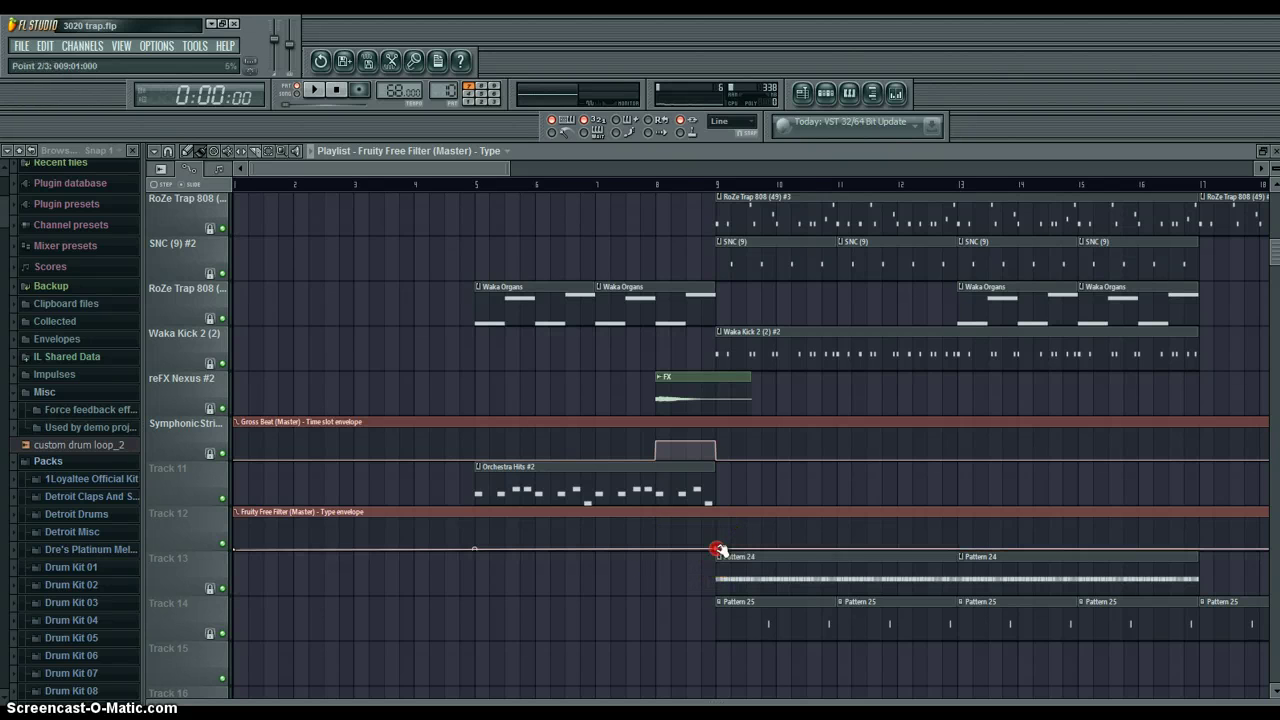
right_click(719, 549)
left_click(766, 551)
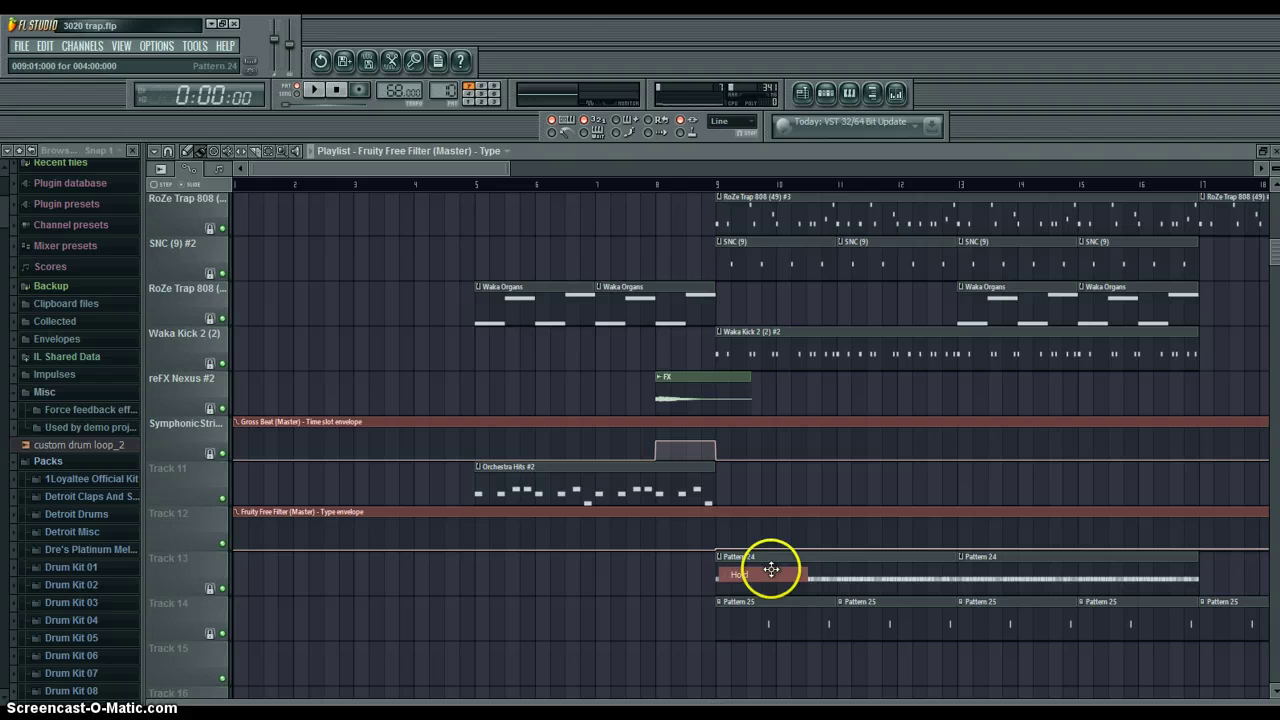
left_click_drag(716, 549, 716, 520)
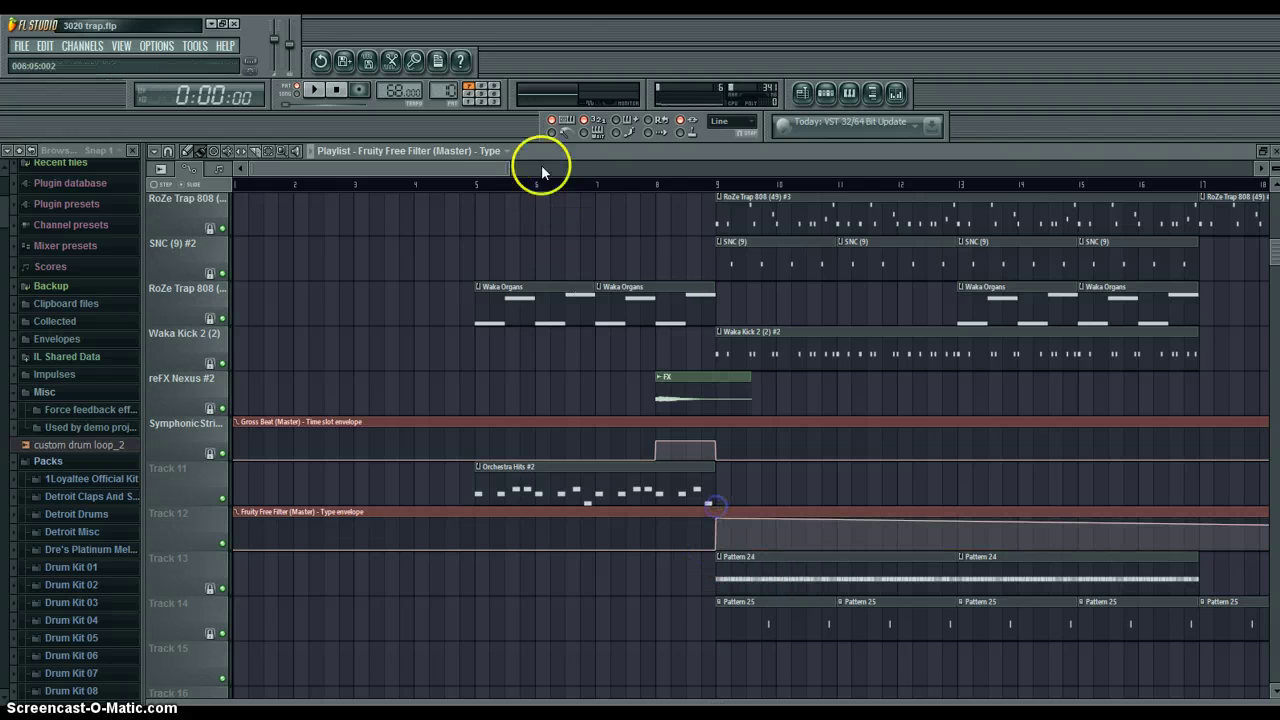
- Drag the Type envelope's end point up to its maximum
left_click_drag(480, 170, 1103, 234)
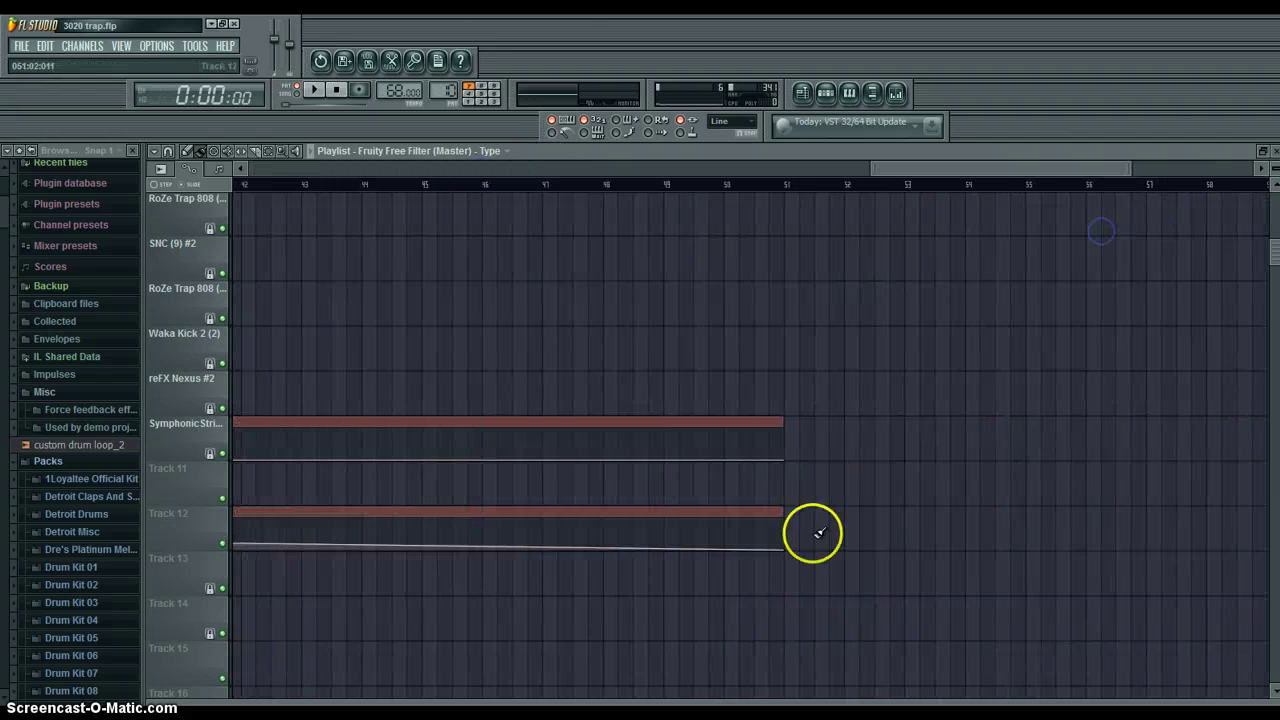
mouse_move(814, 529)
left_mouse_down()
mouse_move(788, 551)
mouse_move(788, 505)
left_mouse_up()
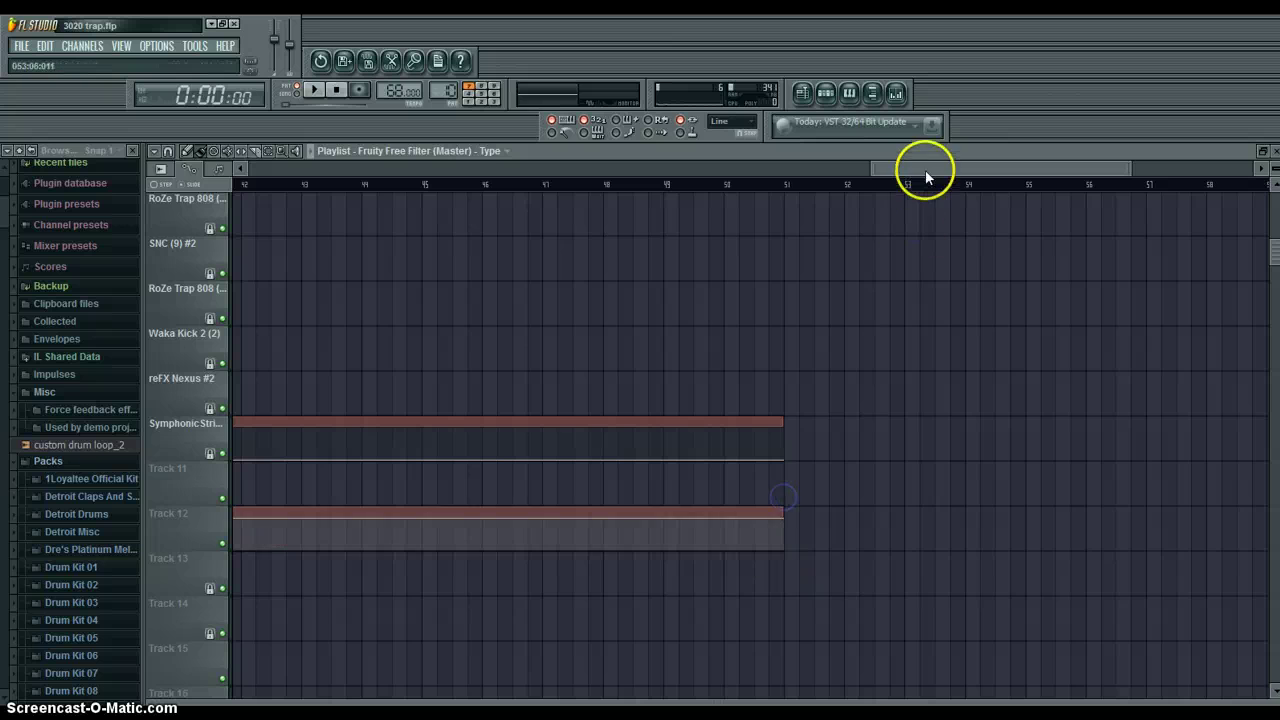
left_click_drag(920, 170, 90, 170)
scroll(485, 385, "up", 2)
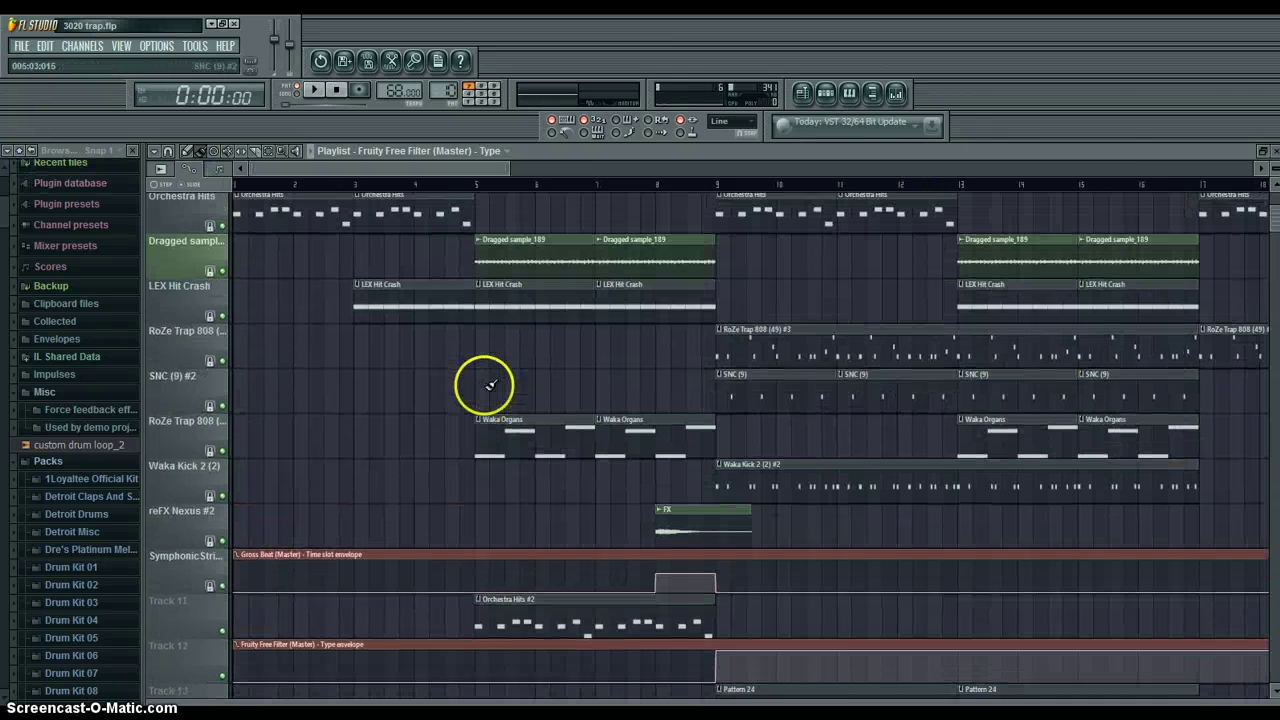
scroll(490, 385, "up", 2)
mouse_move(385, 169)
left_mouse_down()
mouse_move(1003, 252)
mouse_move(190, 315)
left_mouse_up()
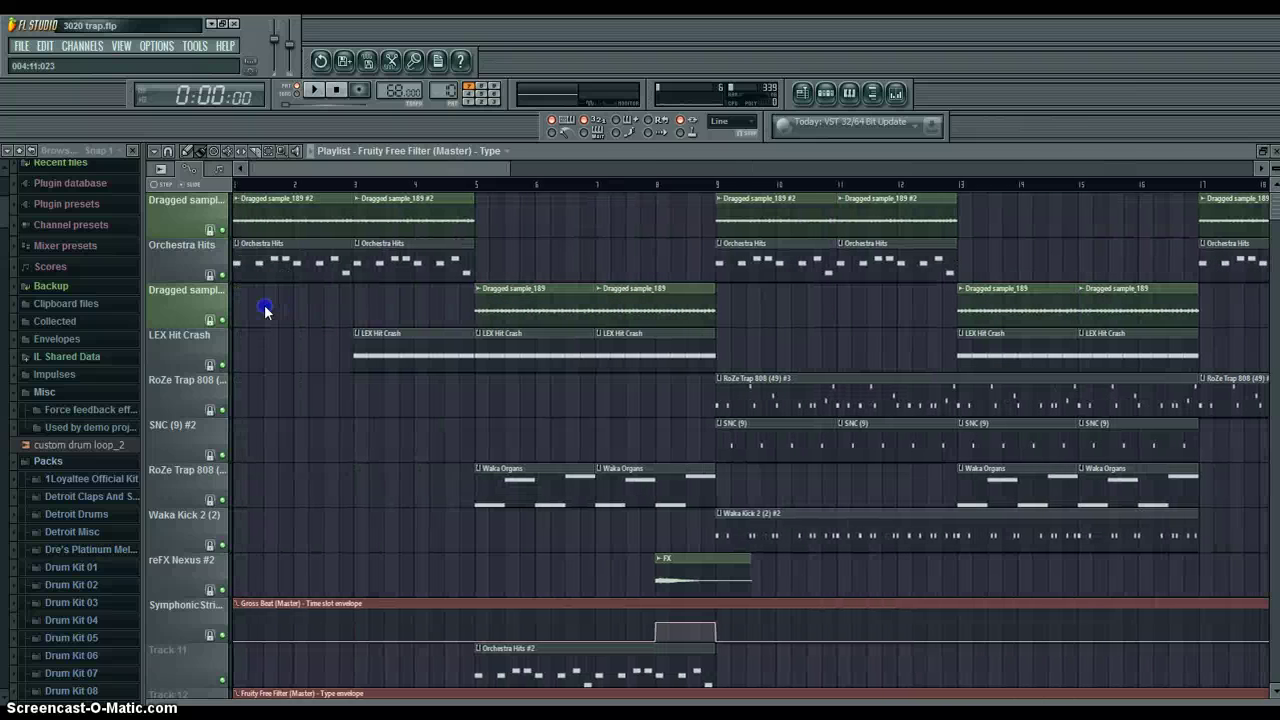
- Switch to SONG mode, play the full trap arrangement with the filter automation, then stop
left_click(298, 96)
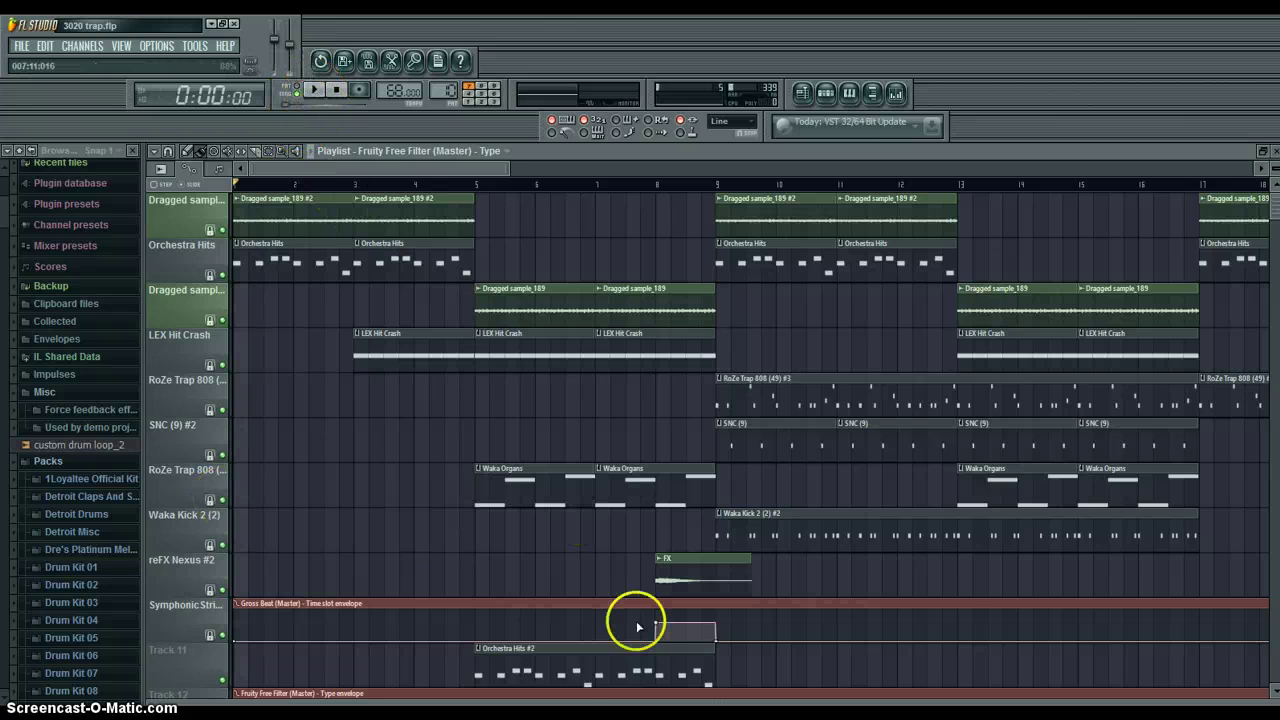
scroll(636, 615, "down", 2)
scroll(632, 608, "down", 1)
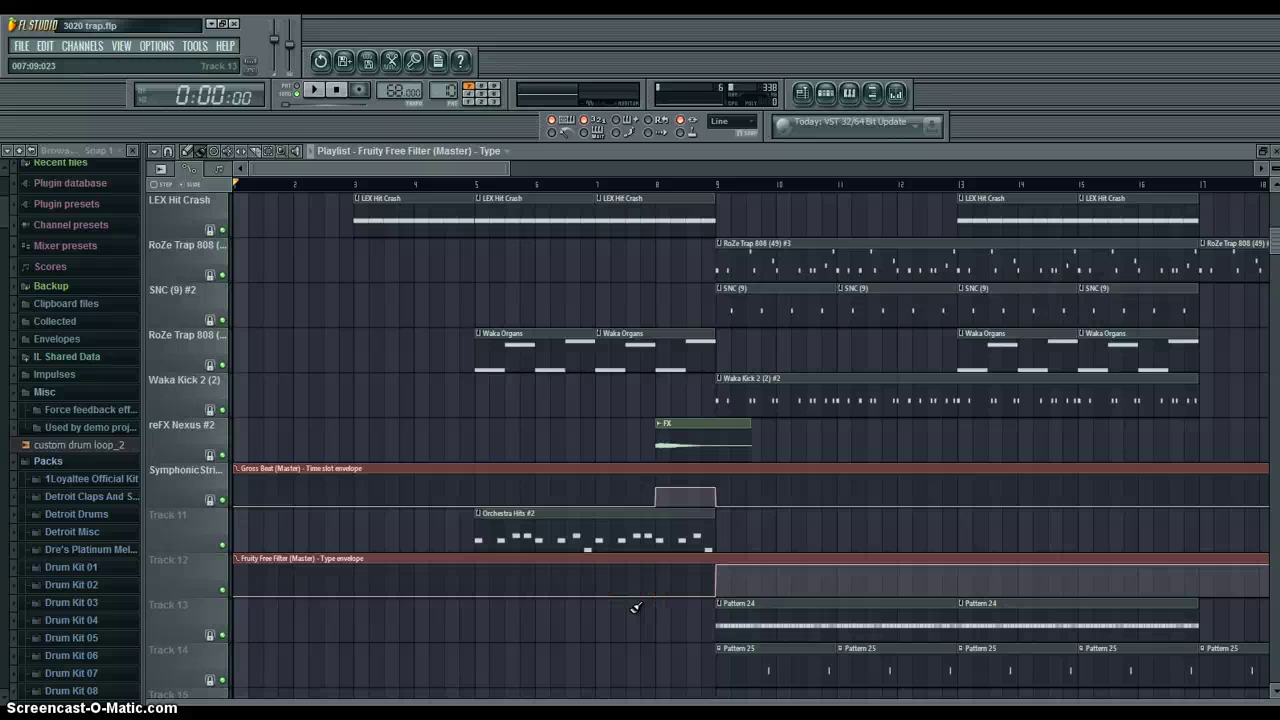
left_click(313, 90)
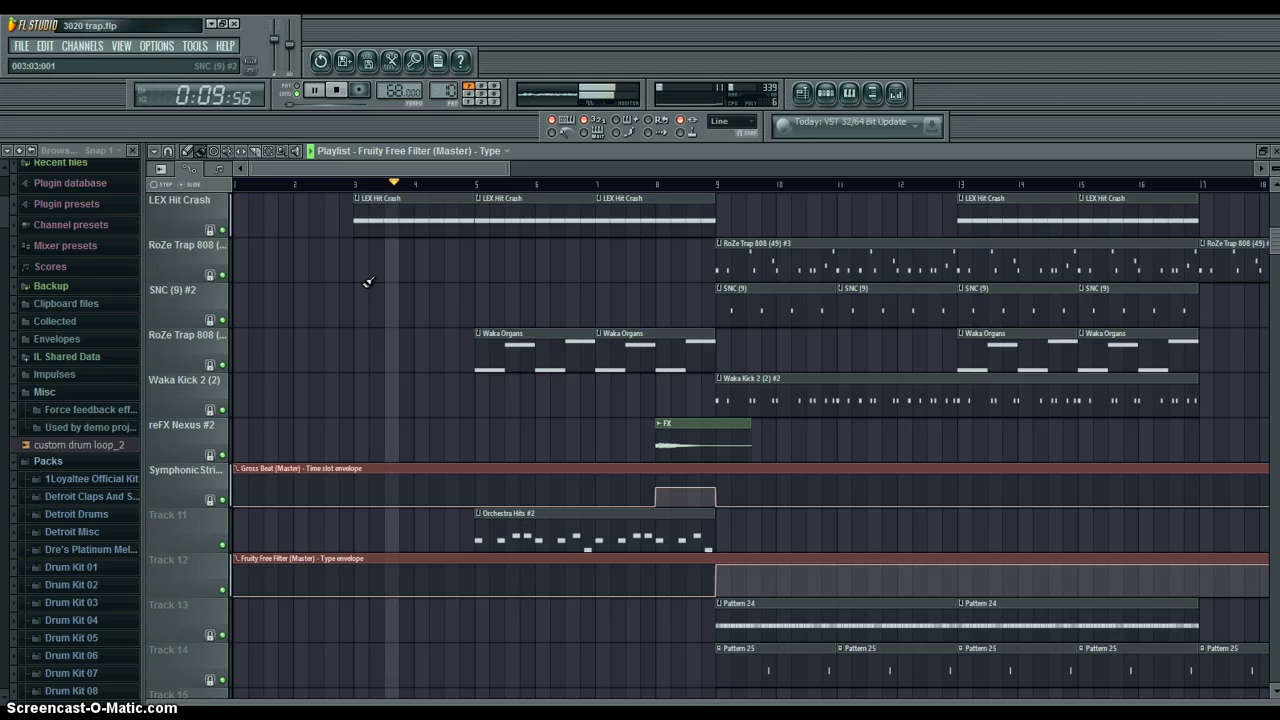
left_click(278, 40)
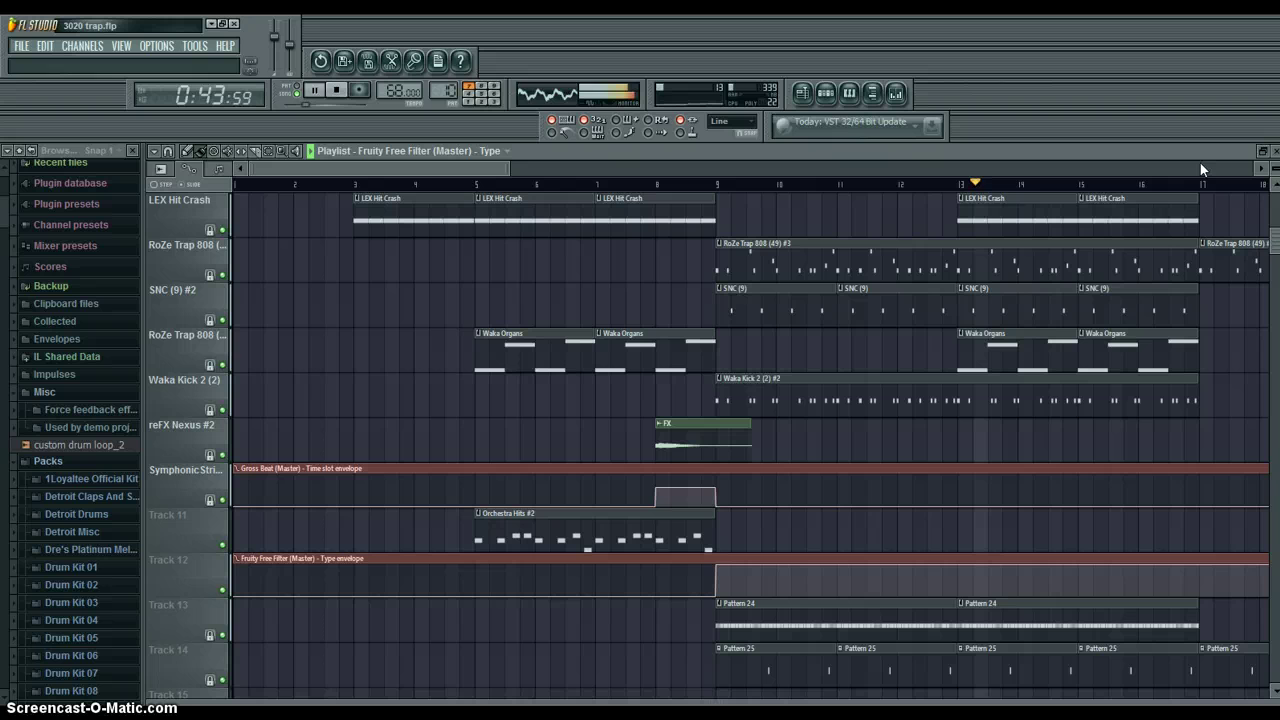
left_click(1120, 240)
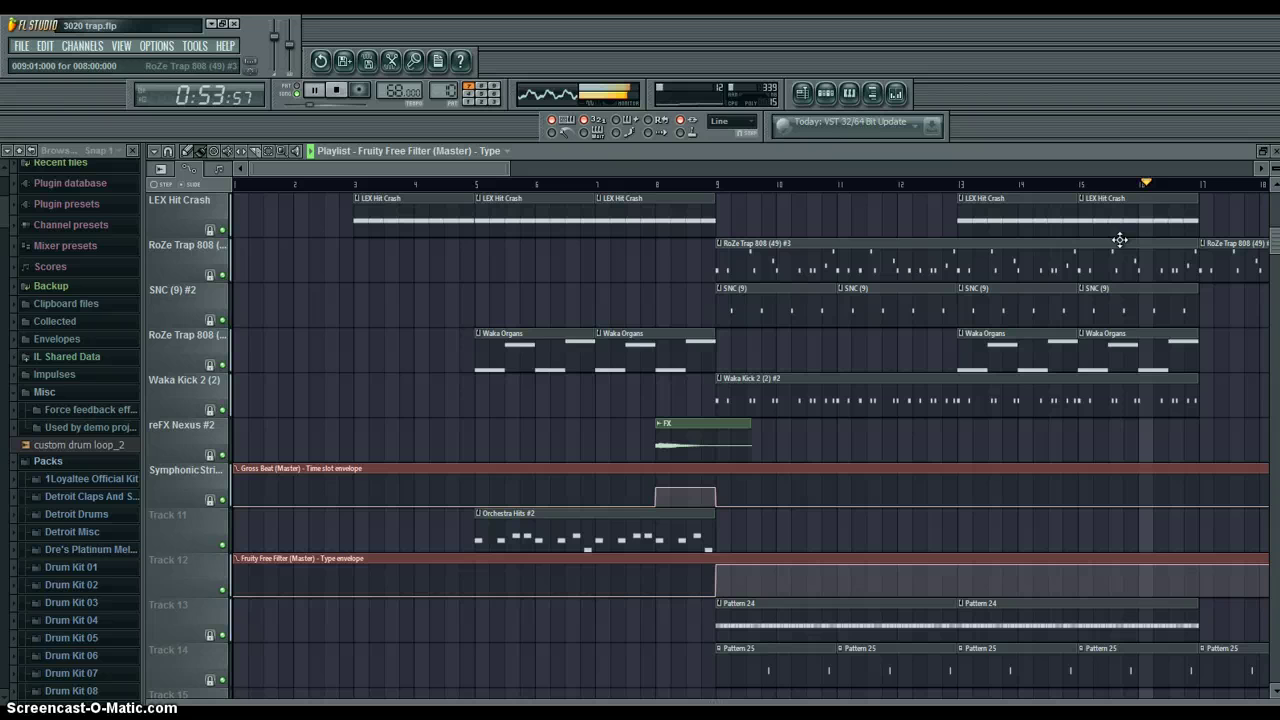
left_click(336, 90)
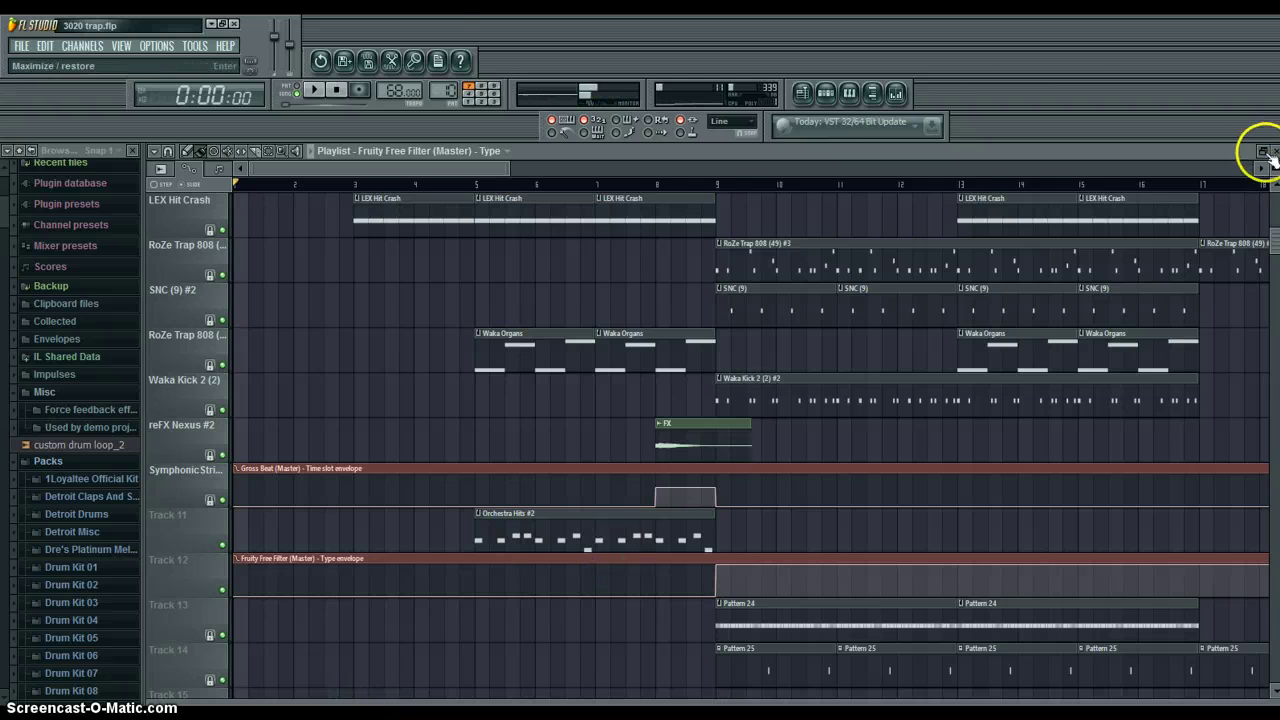
- Close the Playlist, select Pattern 25, and play it briefly before stopping at the start
left_click(1273, 151)
left_click(288, 152)
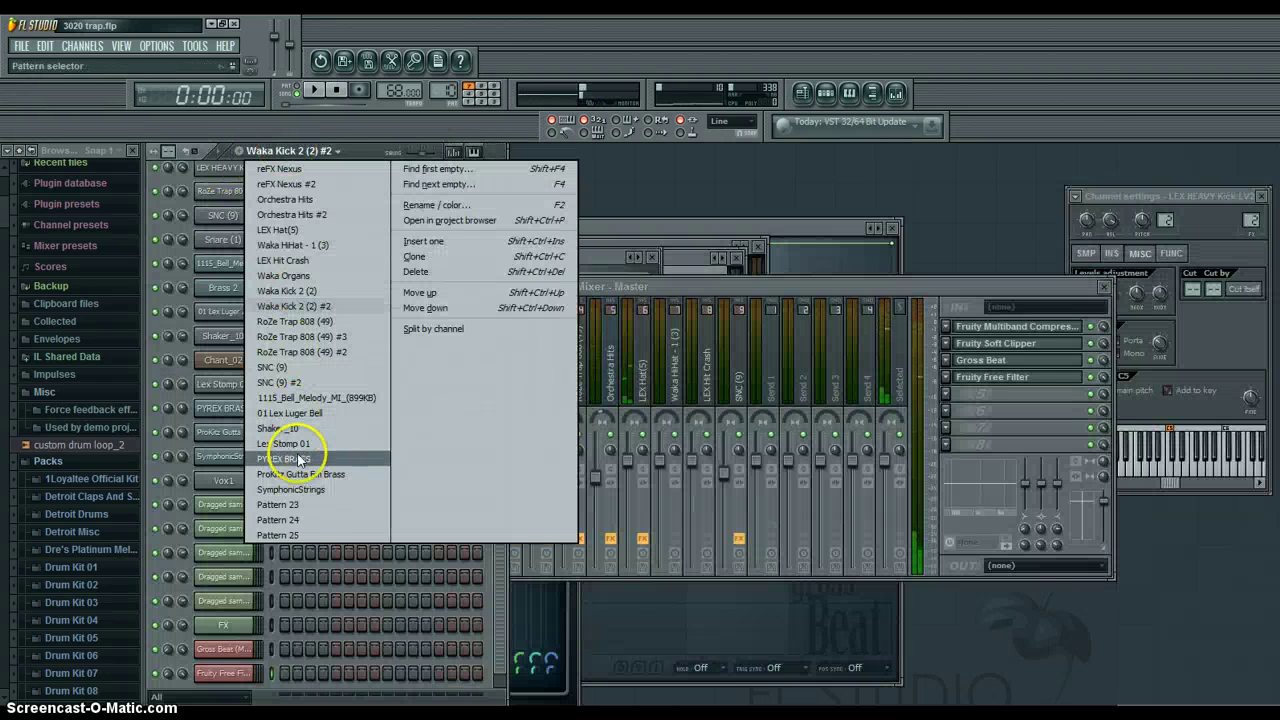
left_click(318, 536)
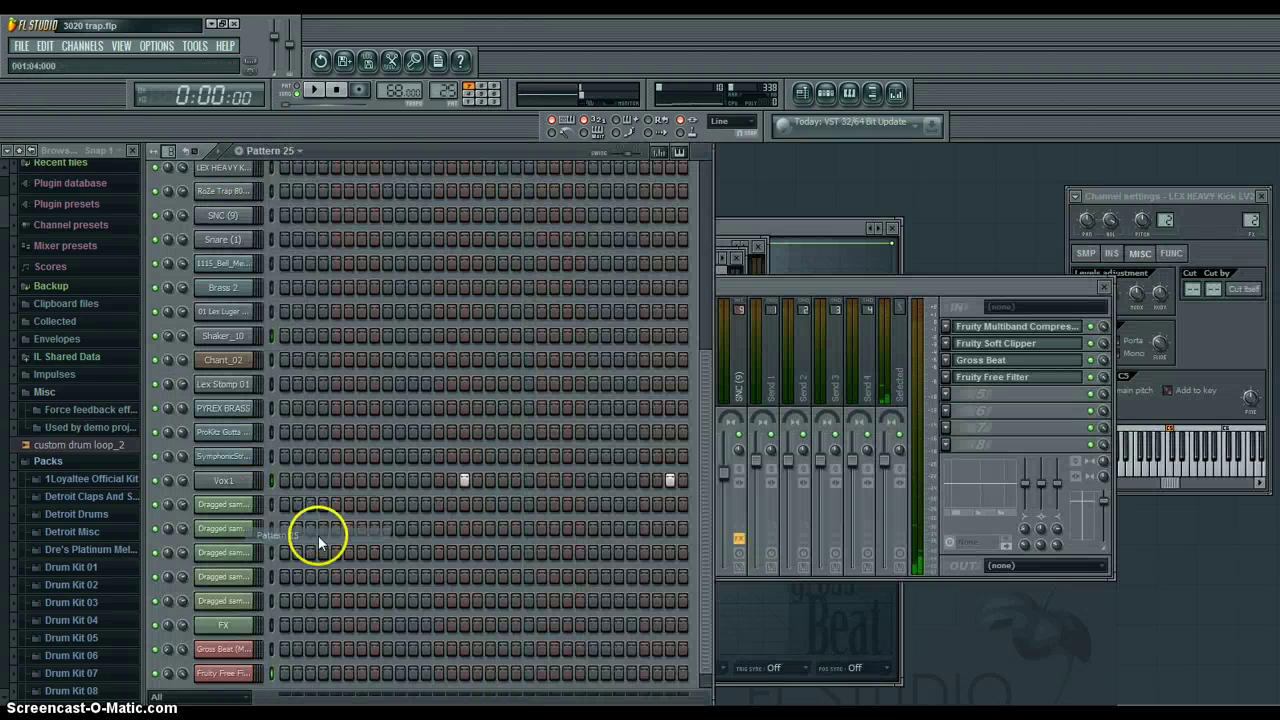
left_click(320, 90)
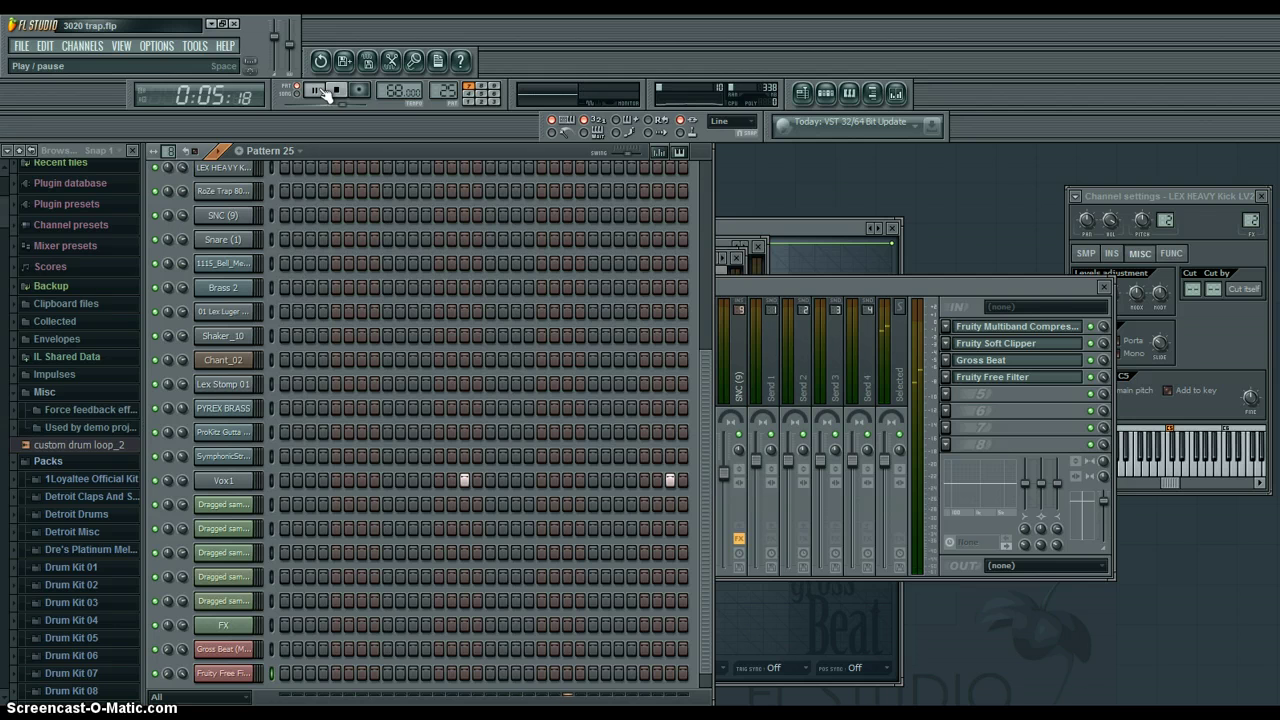
left_click(337, 90)
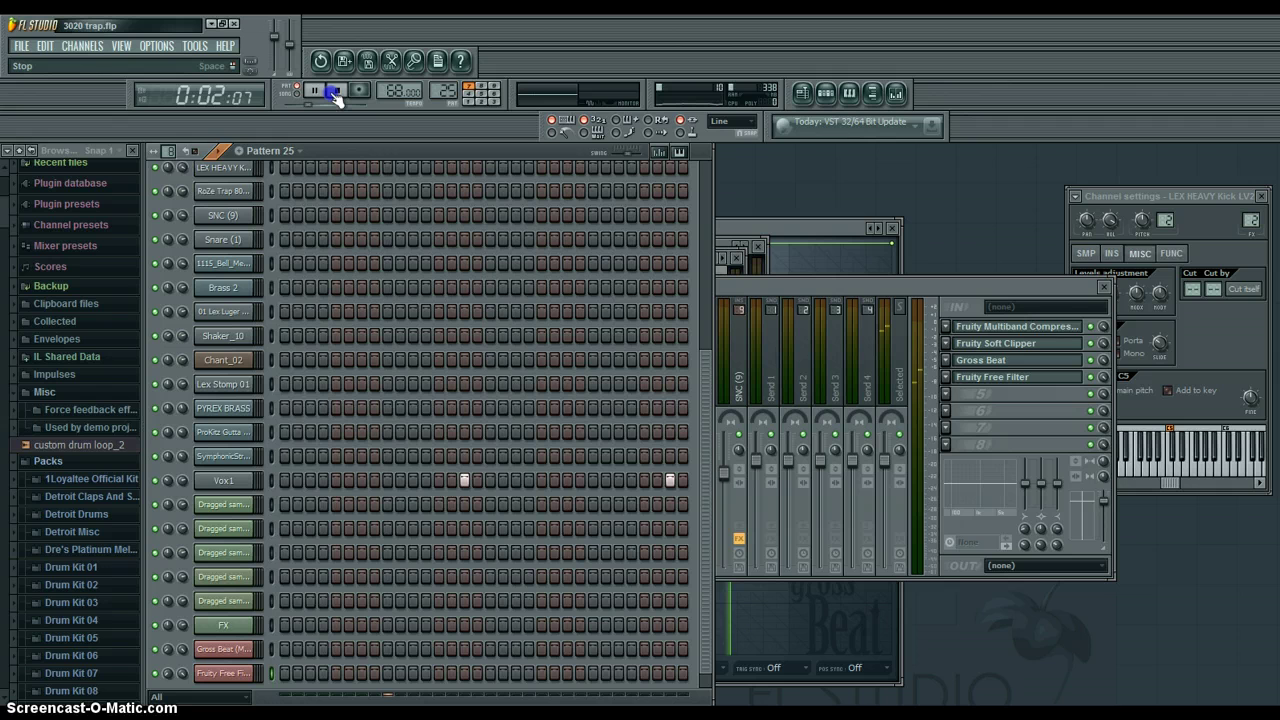
left_click(337, 90)
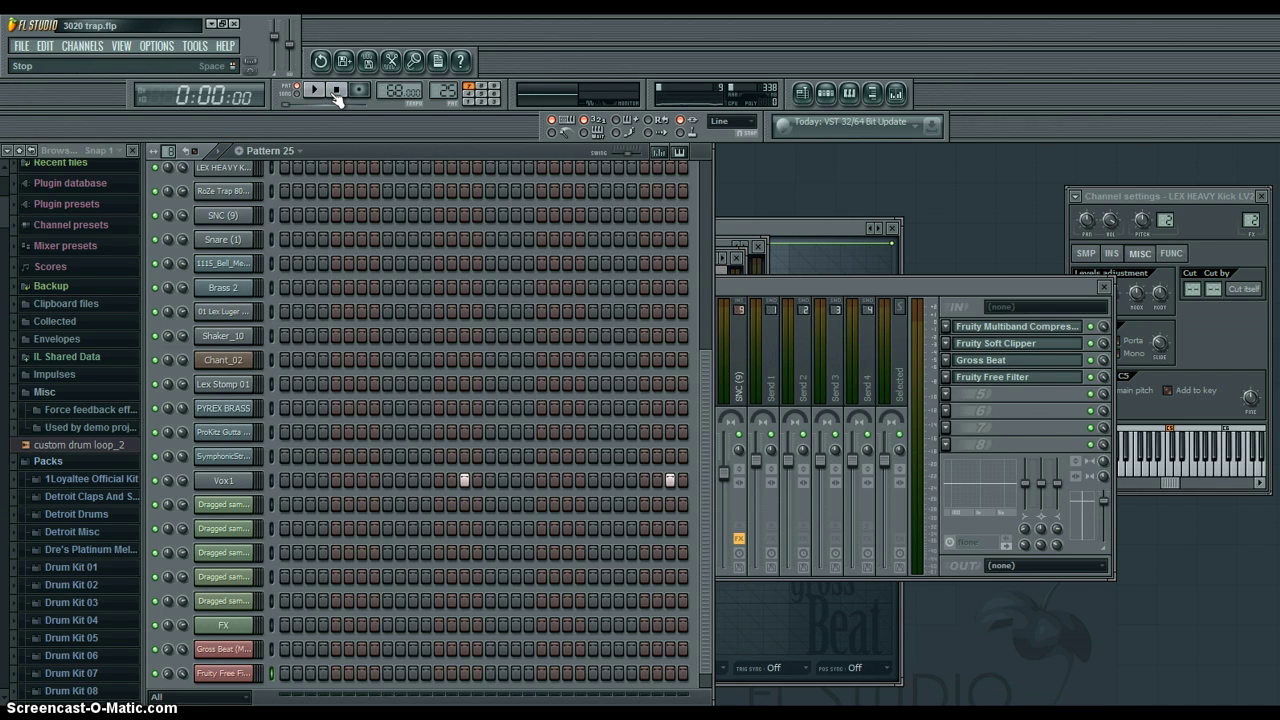